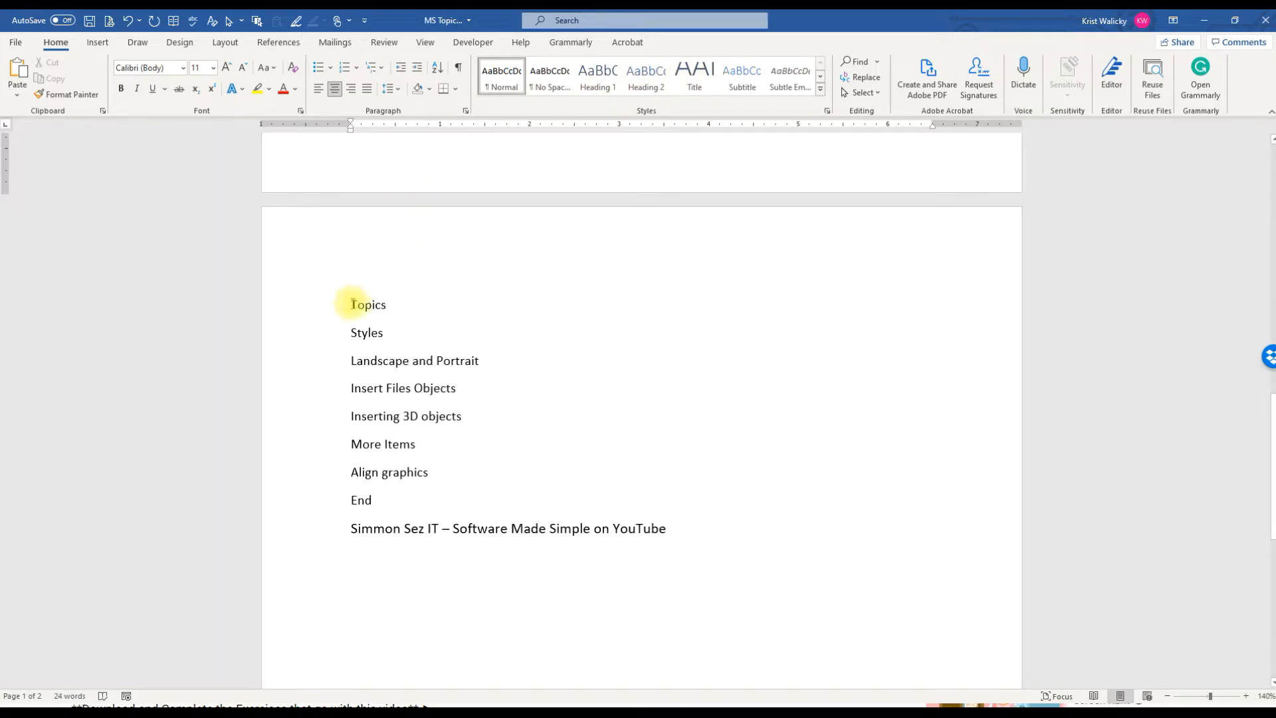
- Apply the Heading 1 style to "Topics" and copy its formatting to "More Items" and "End" with Format Painter
left_click_drag(356, 304, 396, 306)
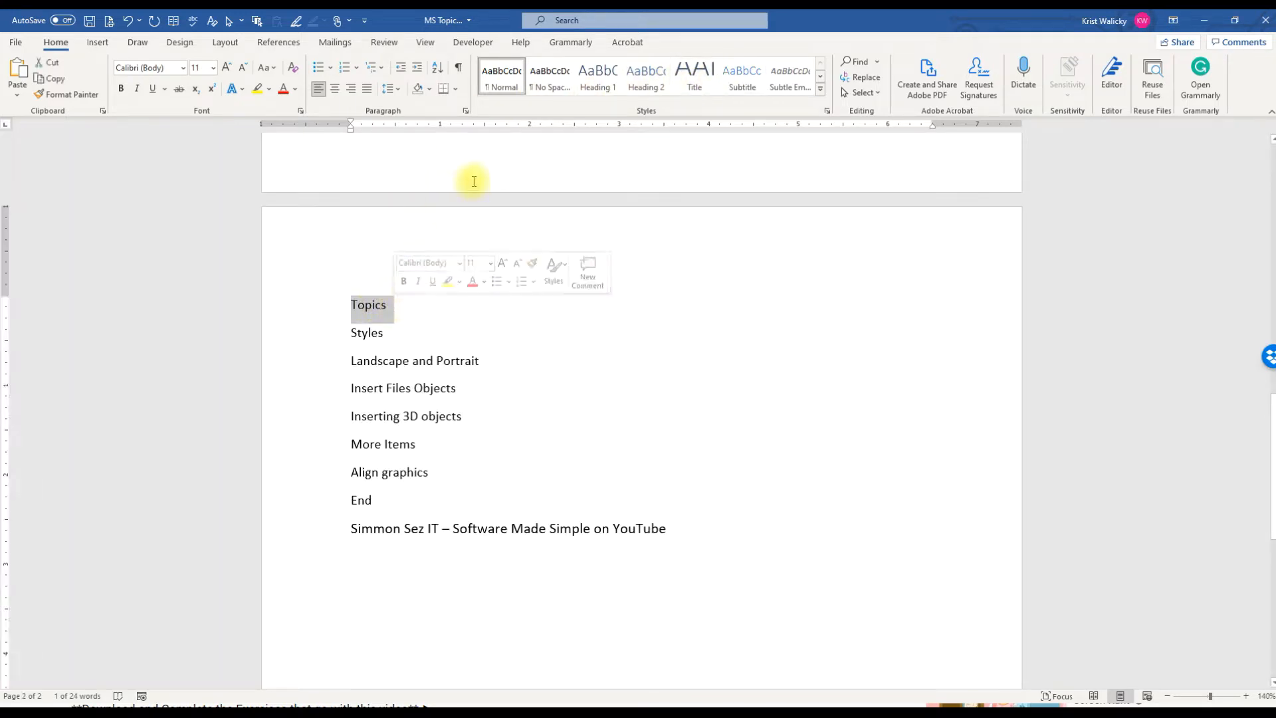
left_click(598, 92)
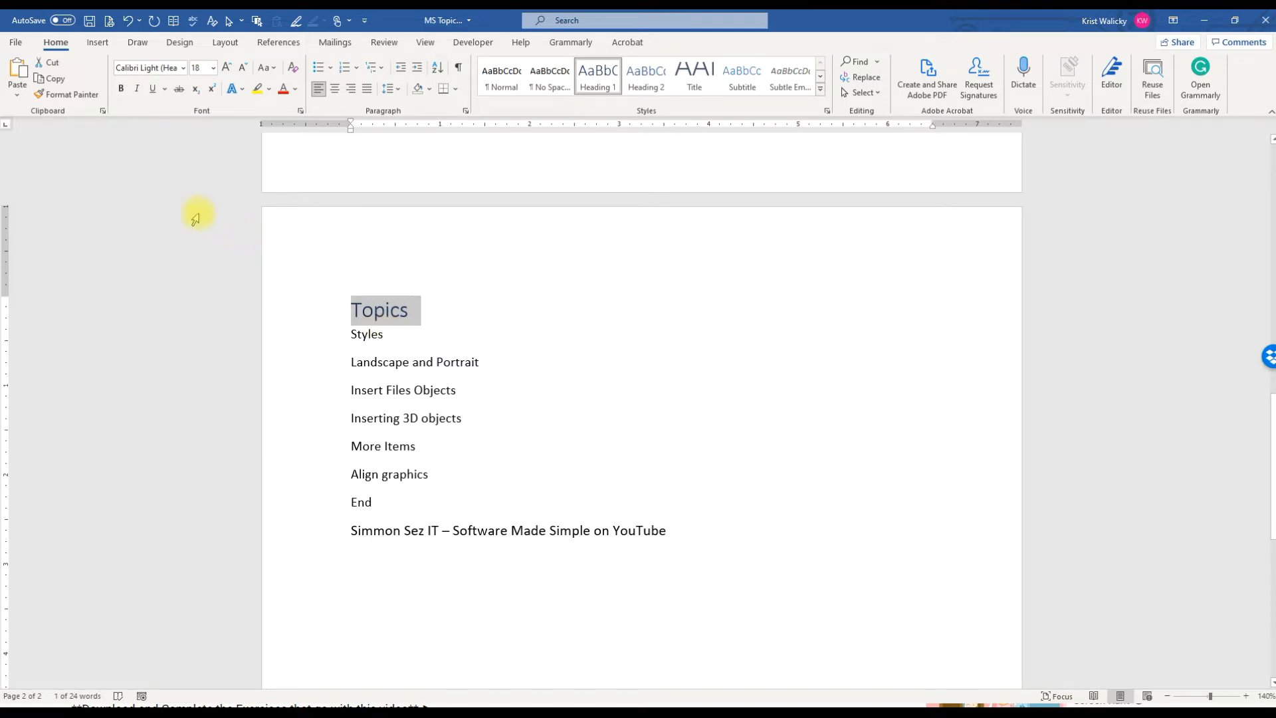
left_click(56, 96)
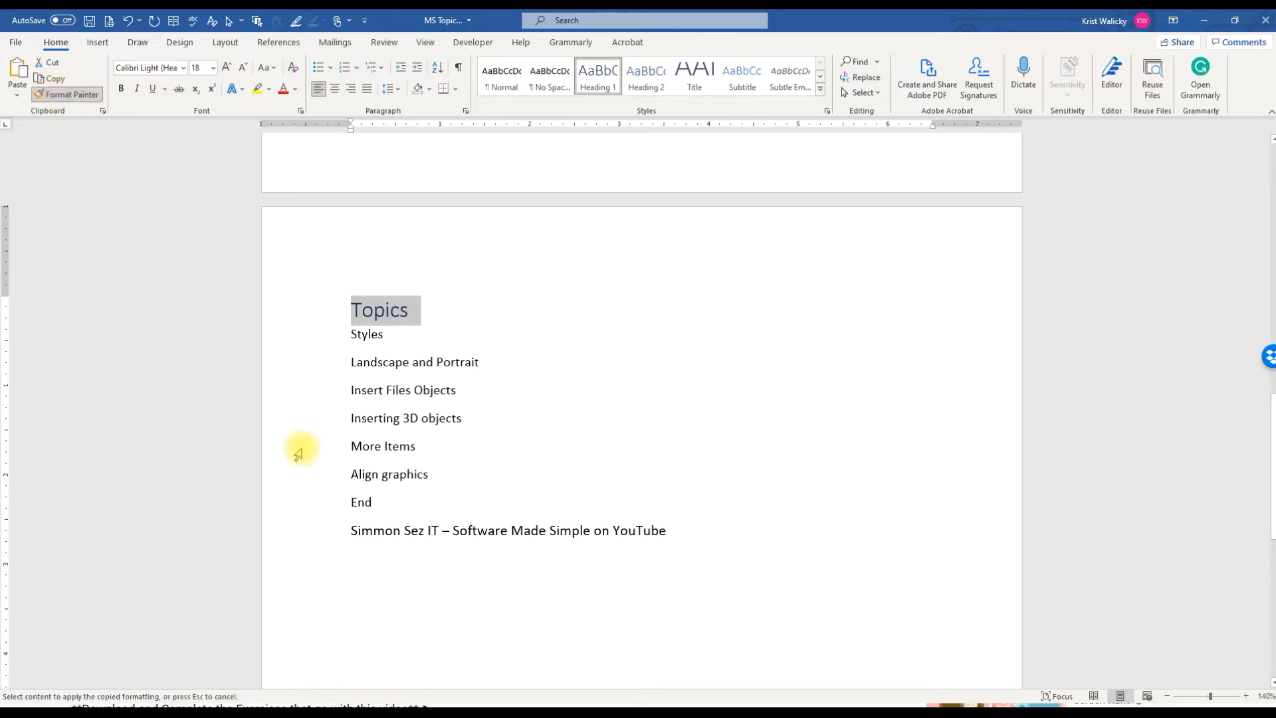
left_click(299, 454)
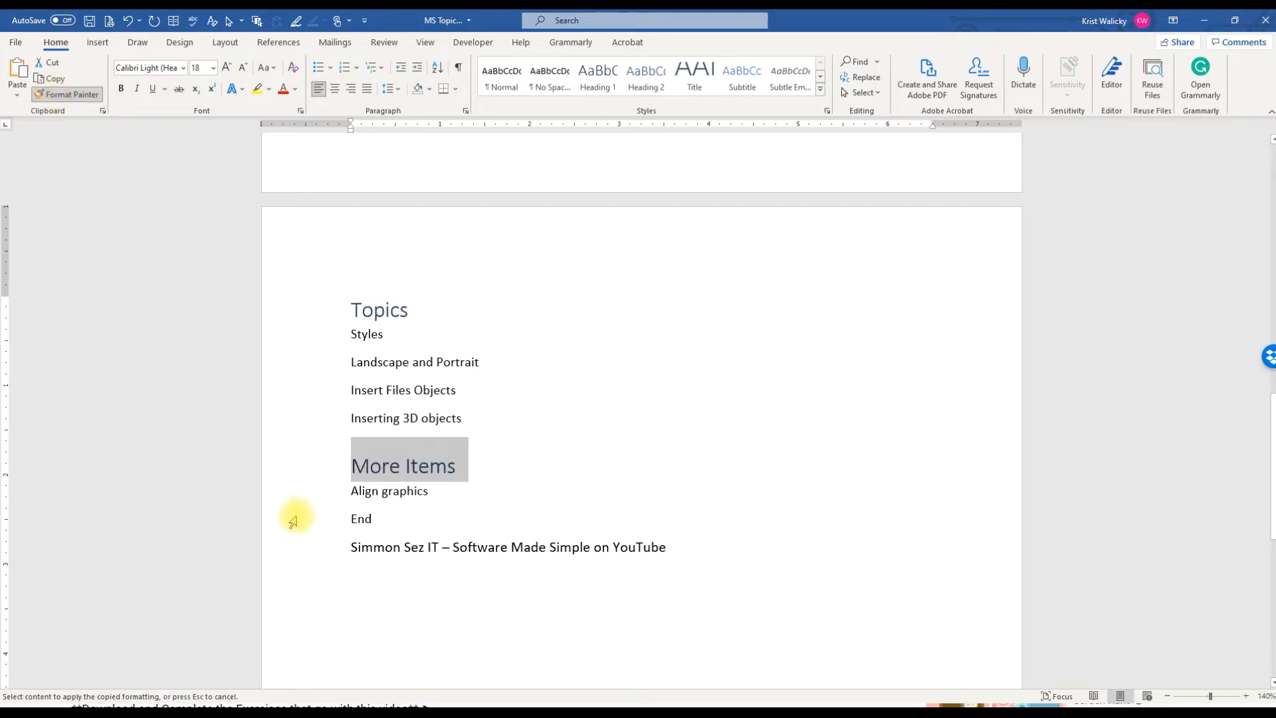
left_click(293, 522)
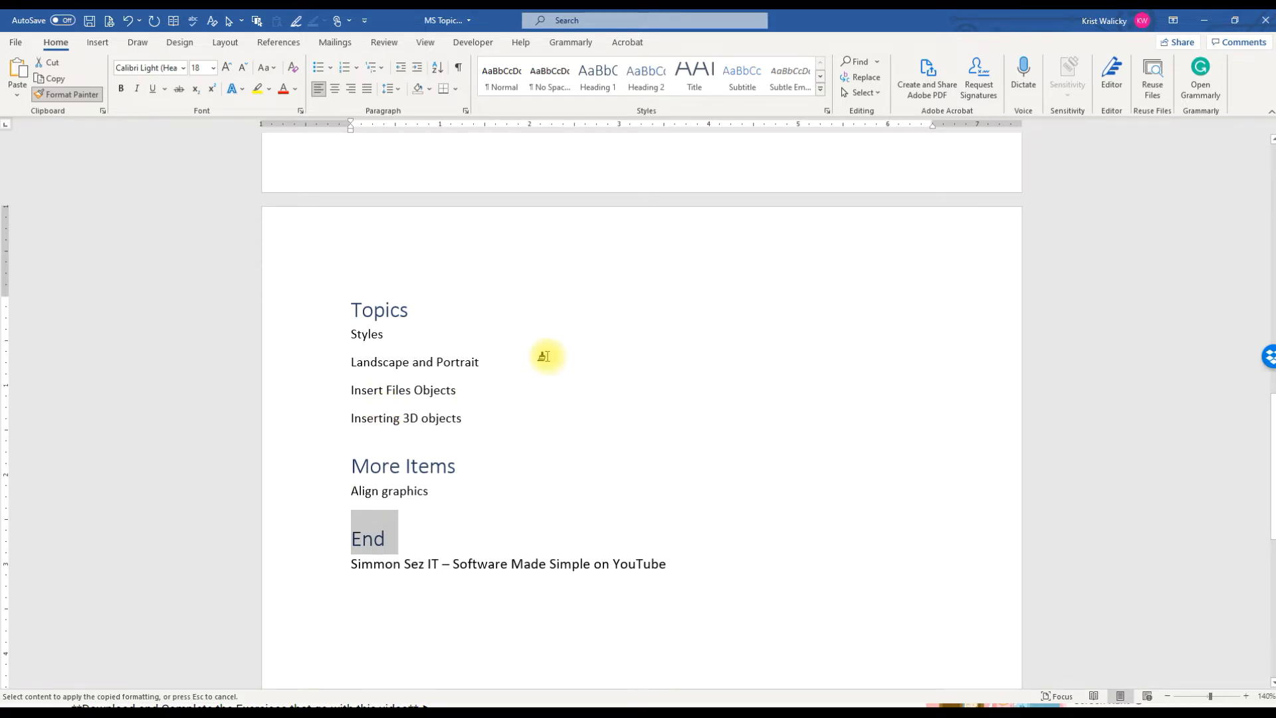
key("Escape")
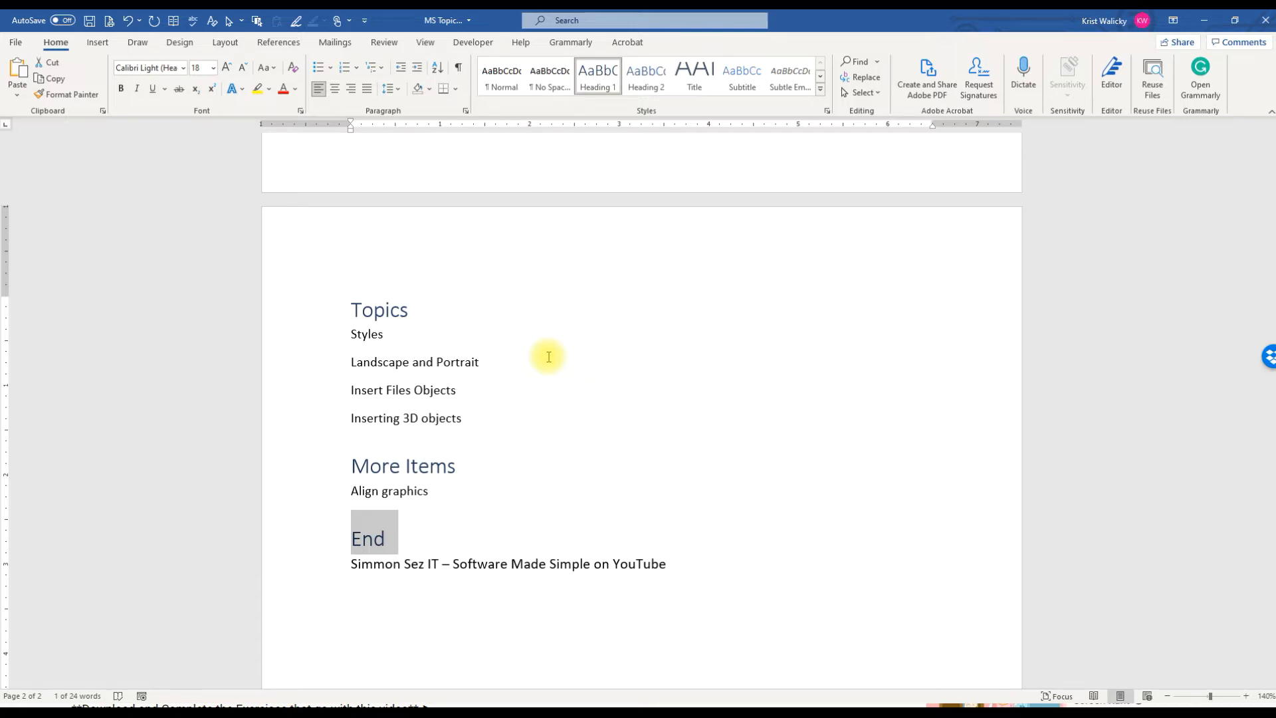
- Apply the document style set with numbered, small-caps headings underlined by a rule
left_click(348, 304)
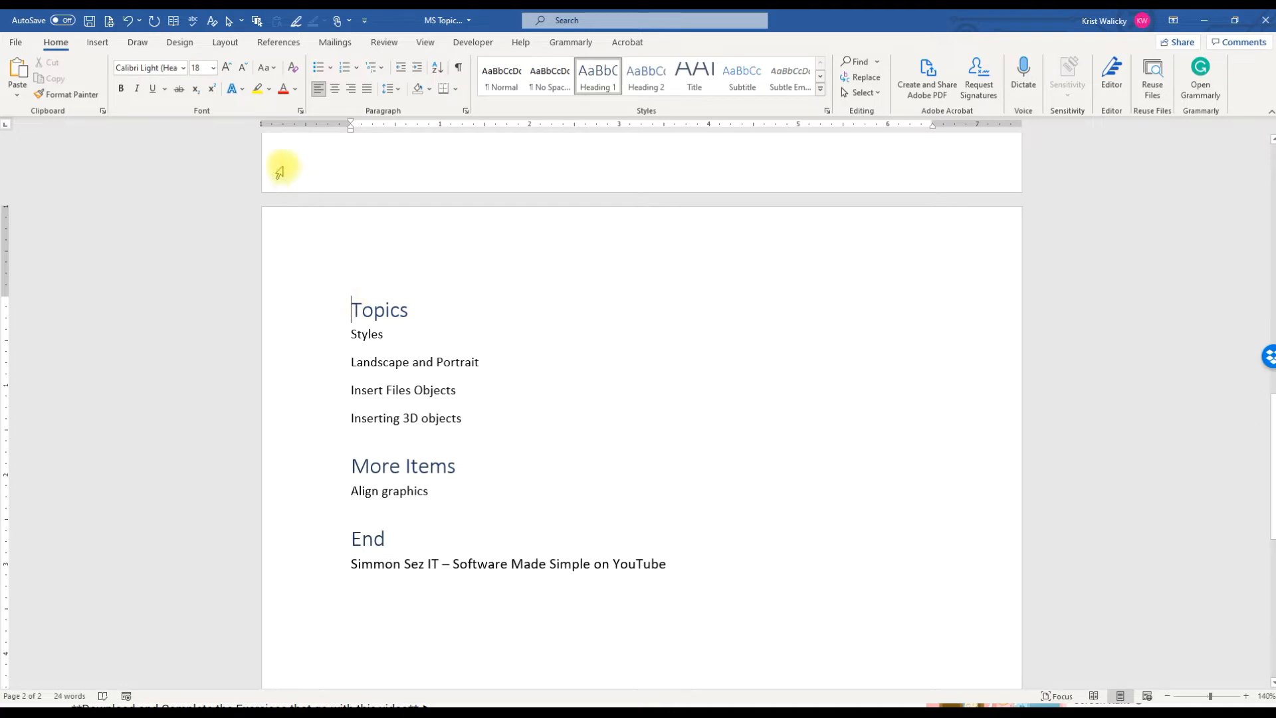
left_click(179, 44)
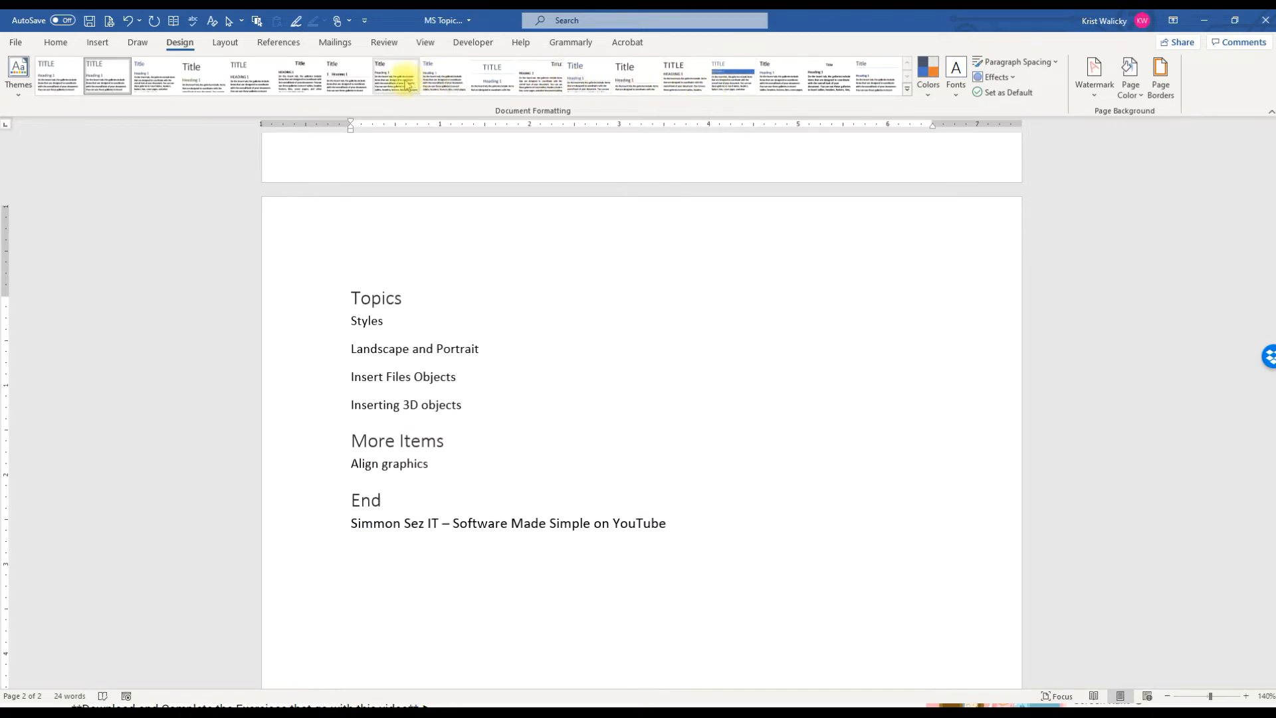
left_click(355, 83)
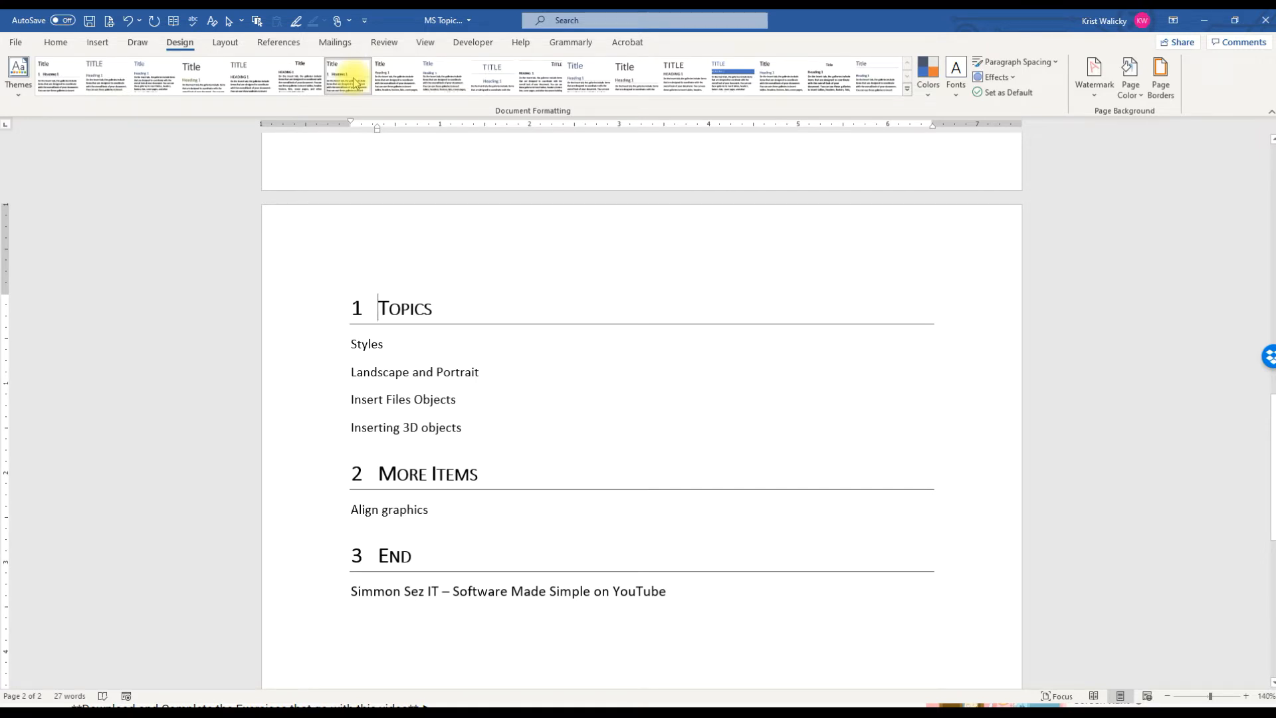
- Insert three page breaks below the final "Simmon Sez IT" line to extend the document to five pages
left_click(458, 637)
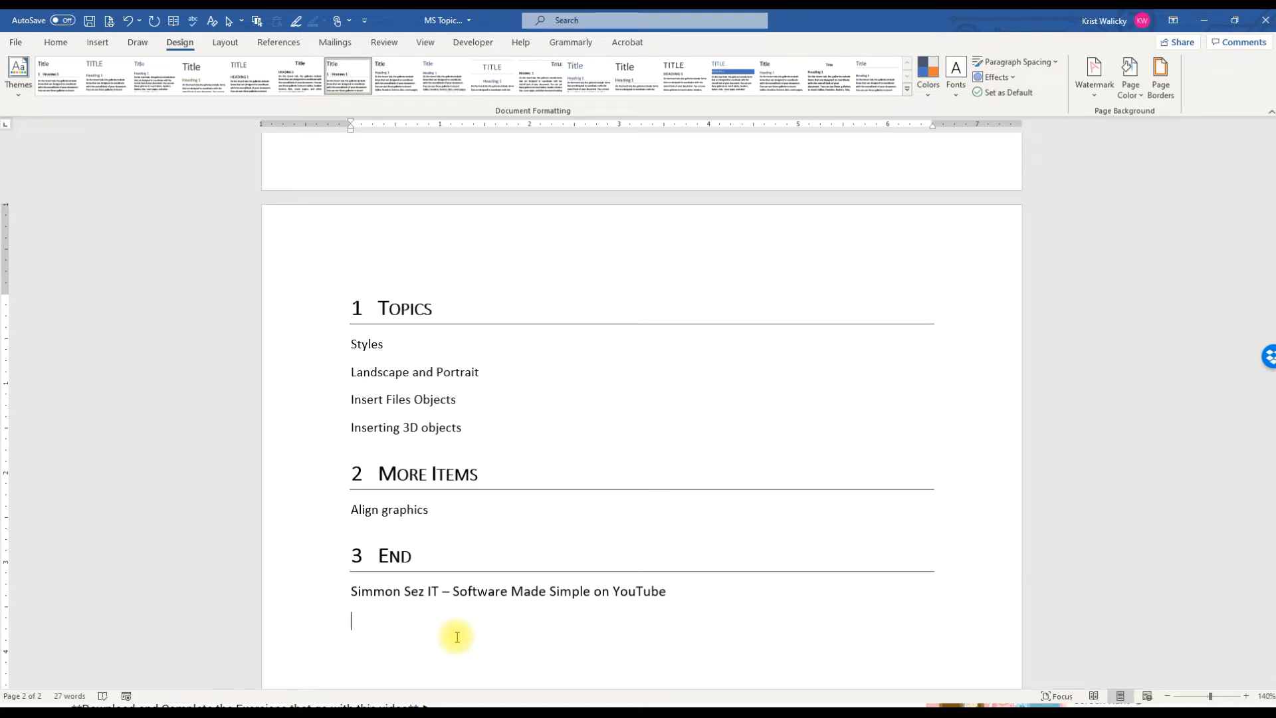
scroll(502, 529, "down", 3)
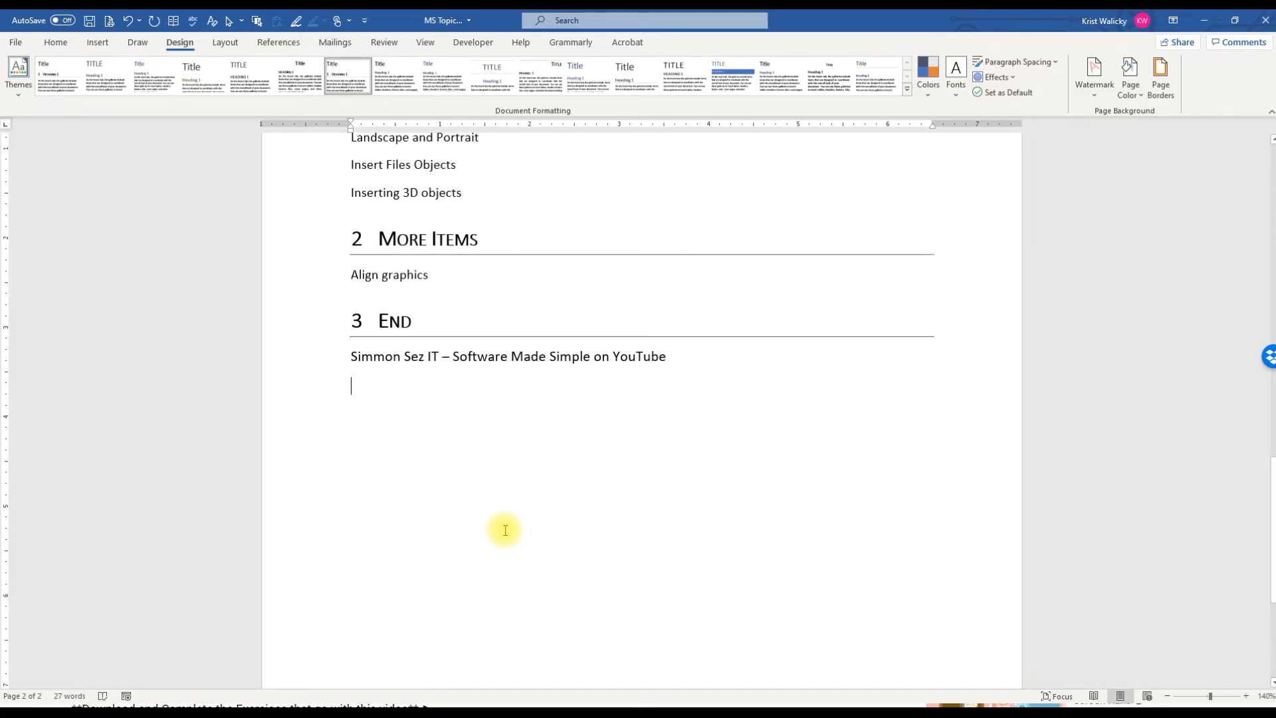
scroll(505, 530, "down", 5)
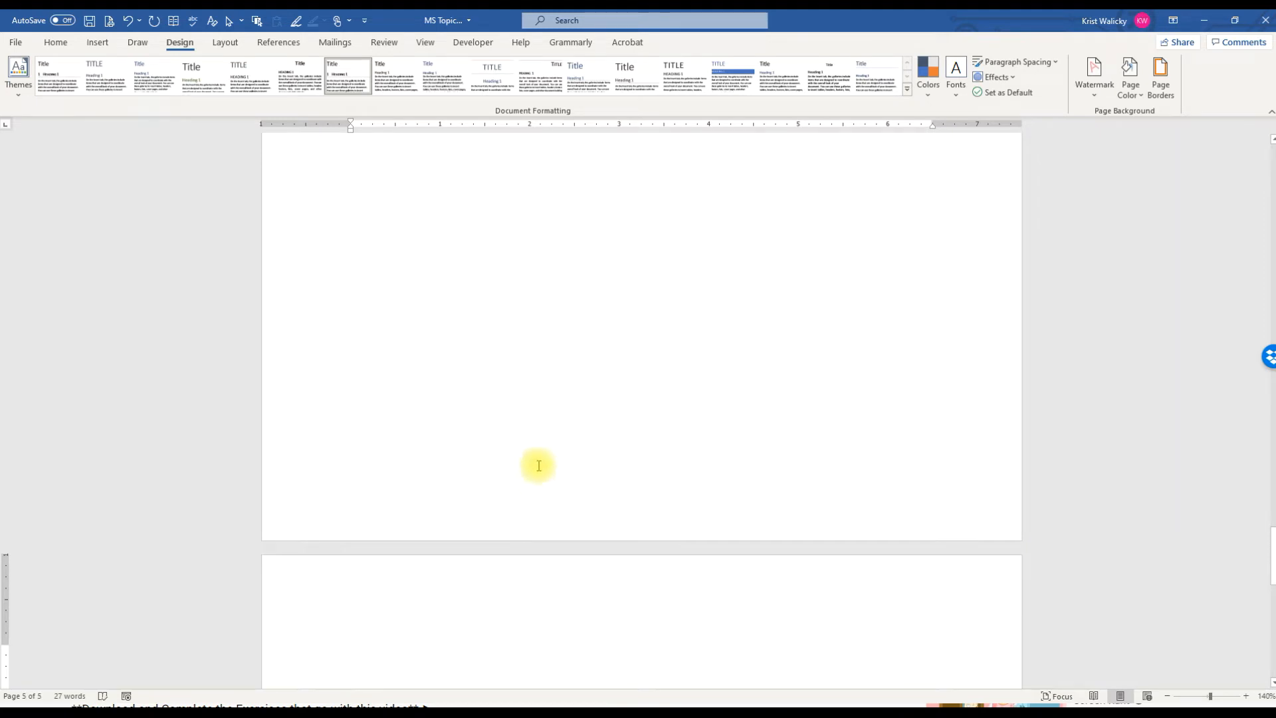
- Insert a continuous section break on the blank third page
scroll(538, 466, "down", 4, "ctrl")
scroll(538, 465, "down", 5, "ctrl")
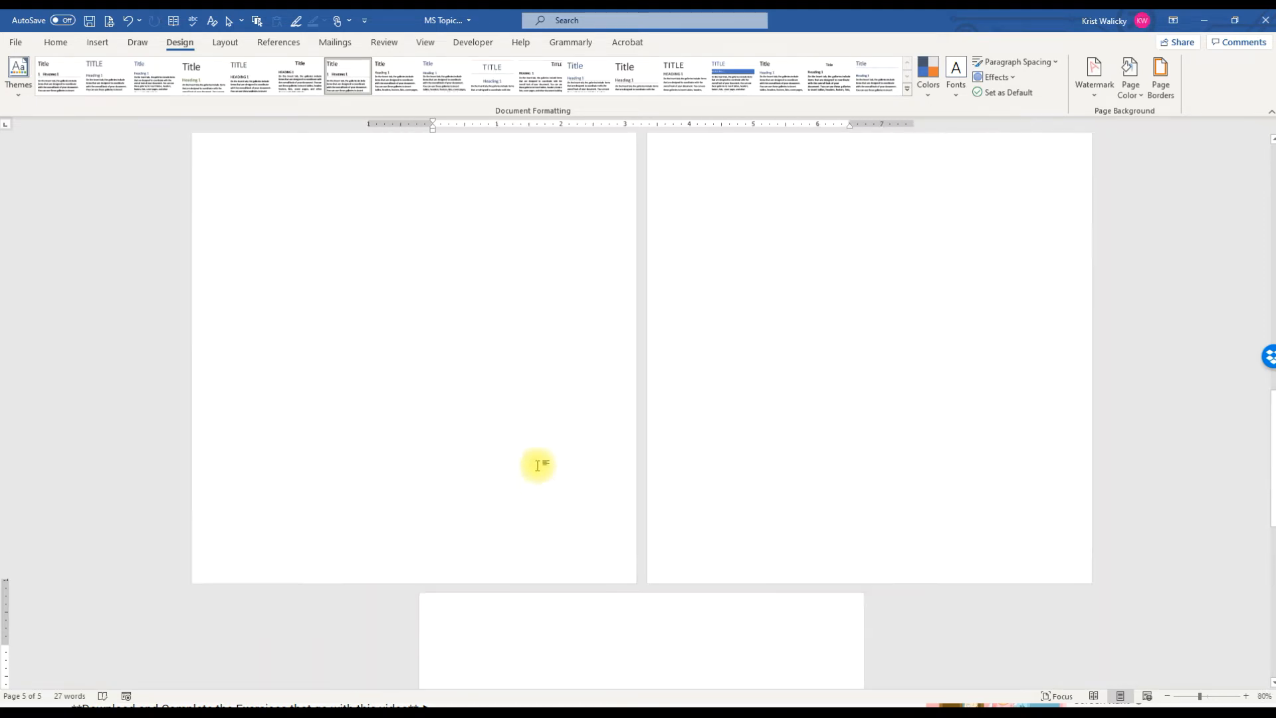
scroll(538, 465, "down", 2, "ctrl")
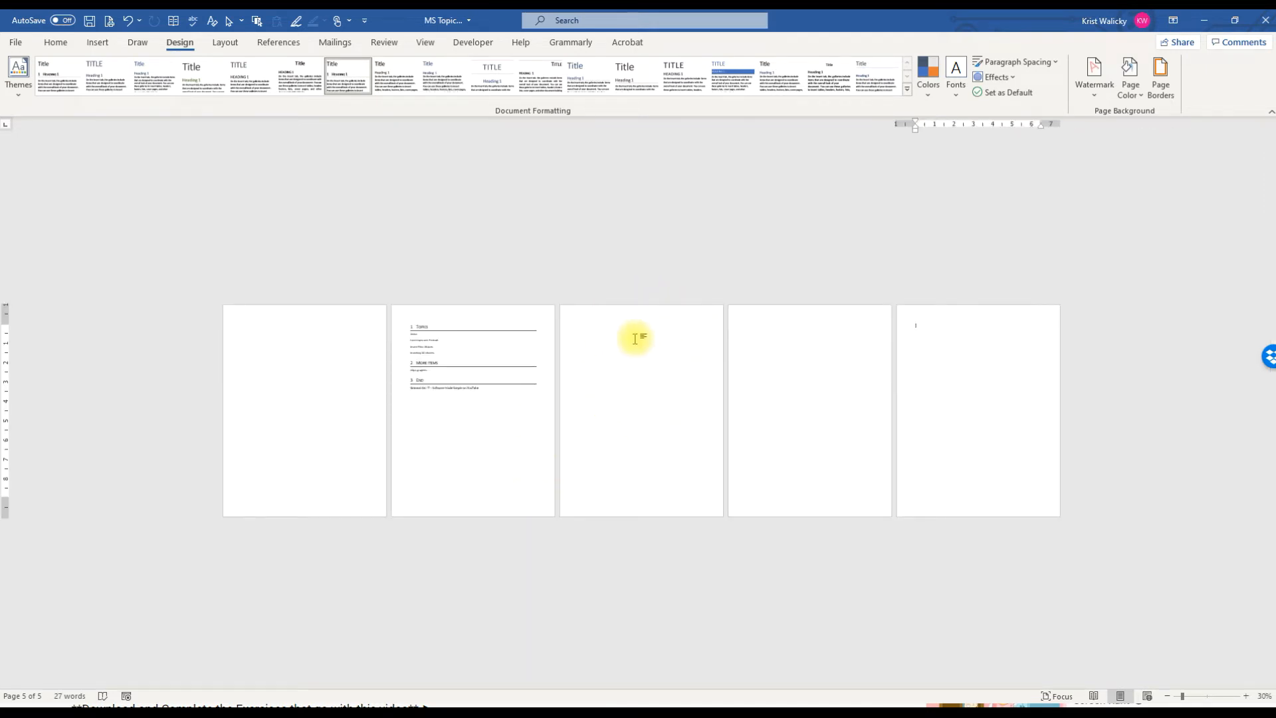
left_click(604, 325)
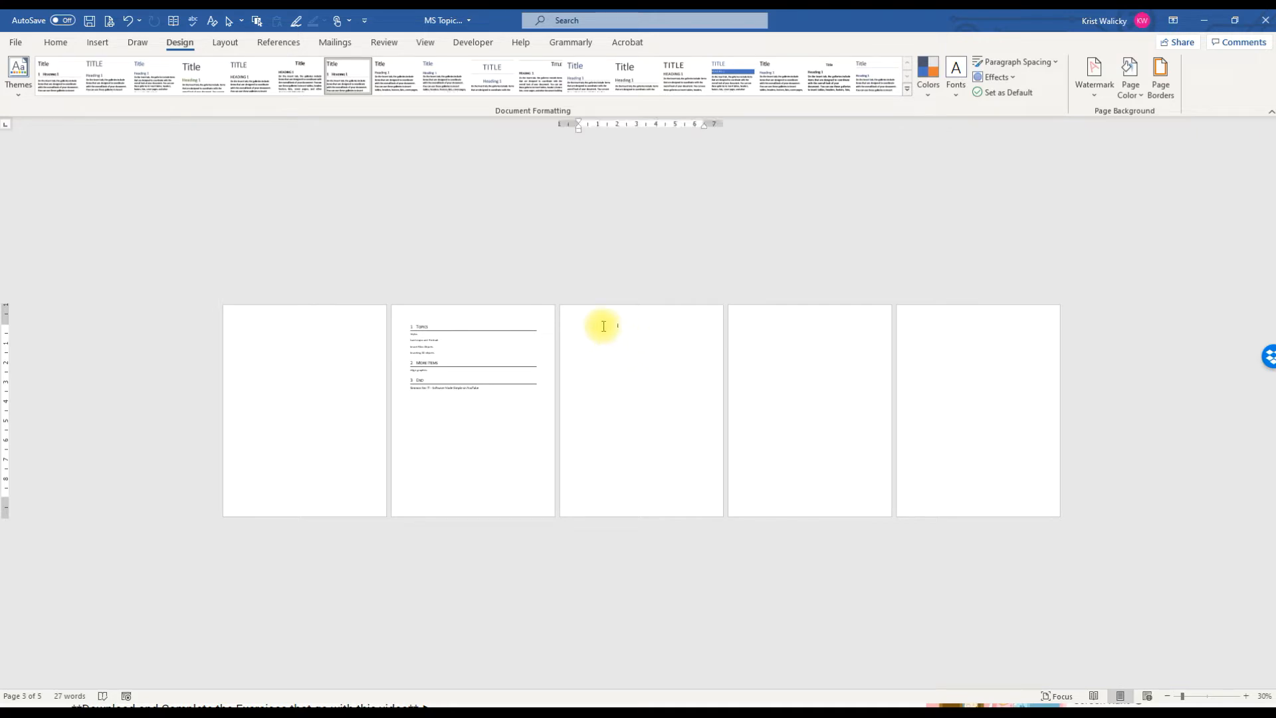
left_click(59, 43)
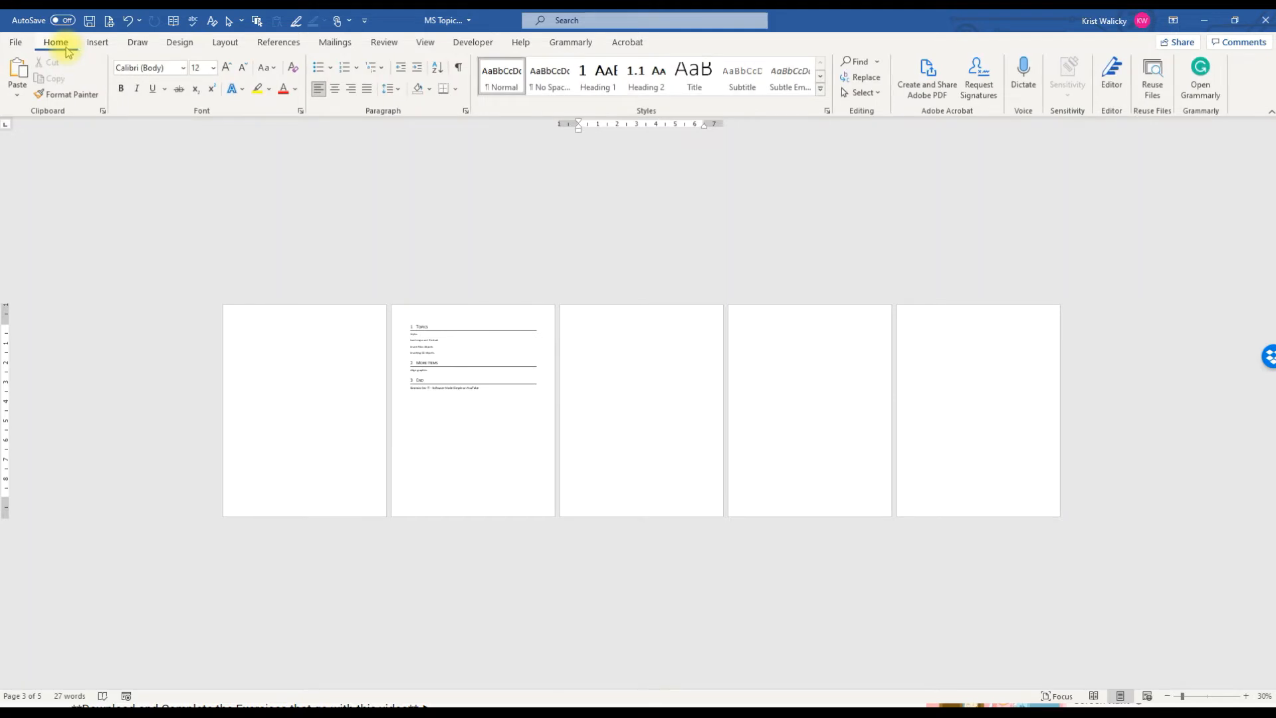
left_click(224, 44)
left_click(185, 64)
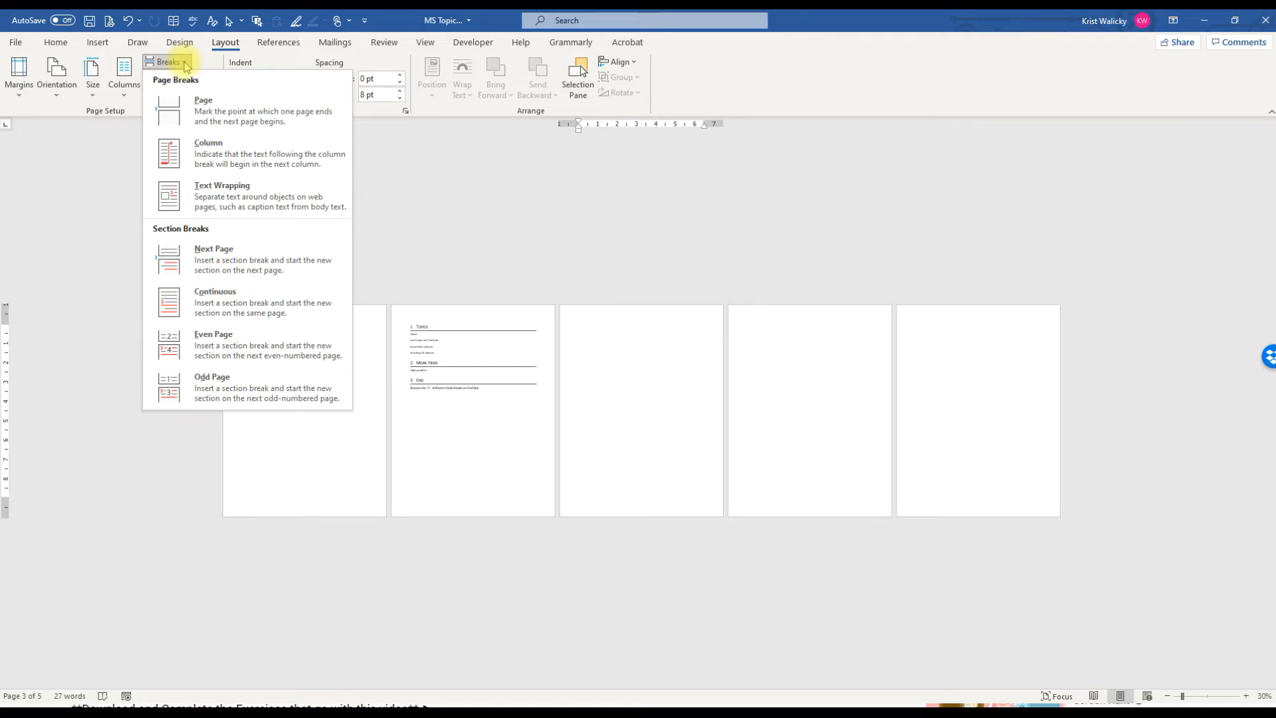
left_click(208, 310)
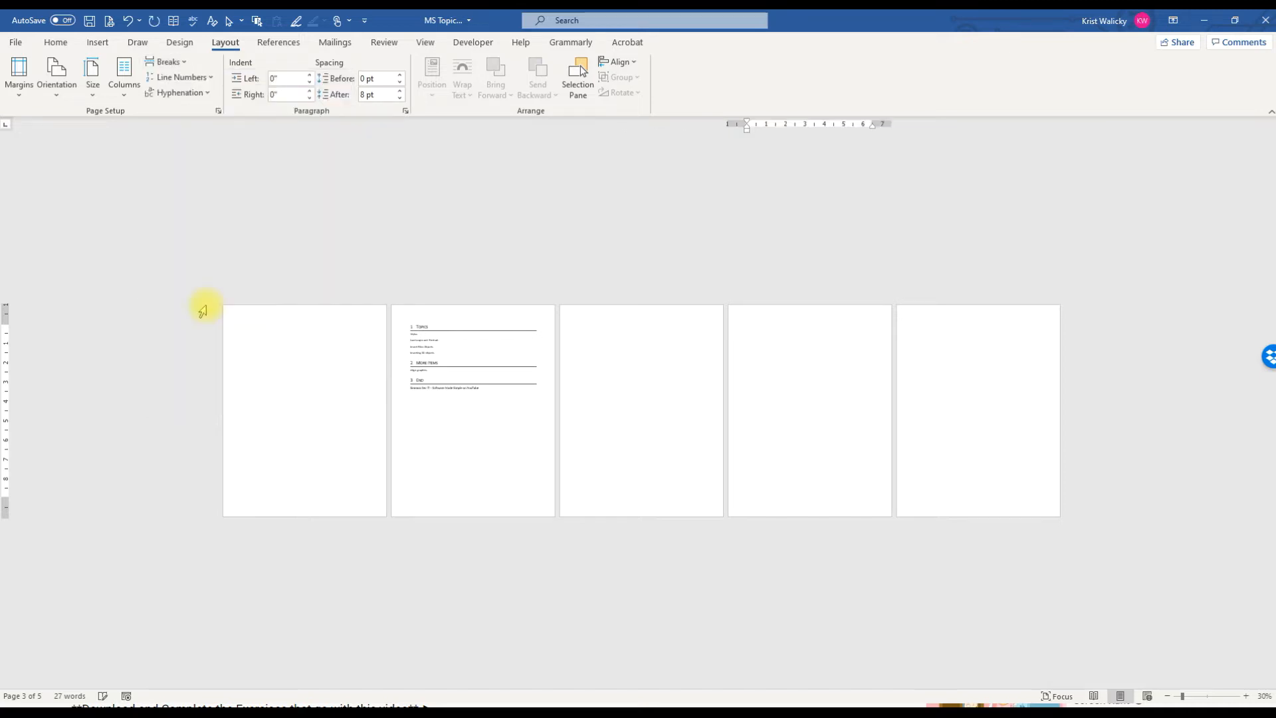
- Set the section starting on page 4 to landscape orientation
left_click(784, 351)
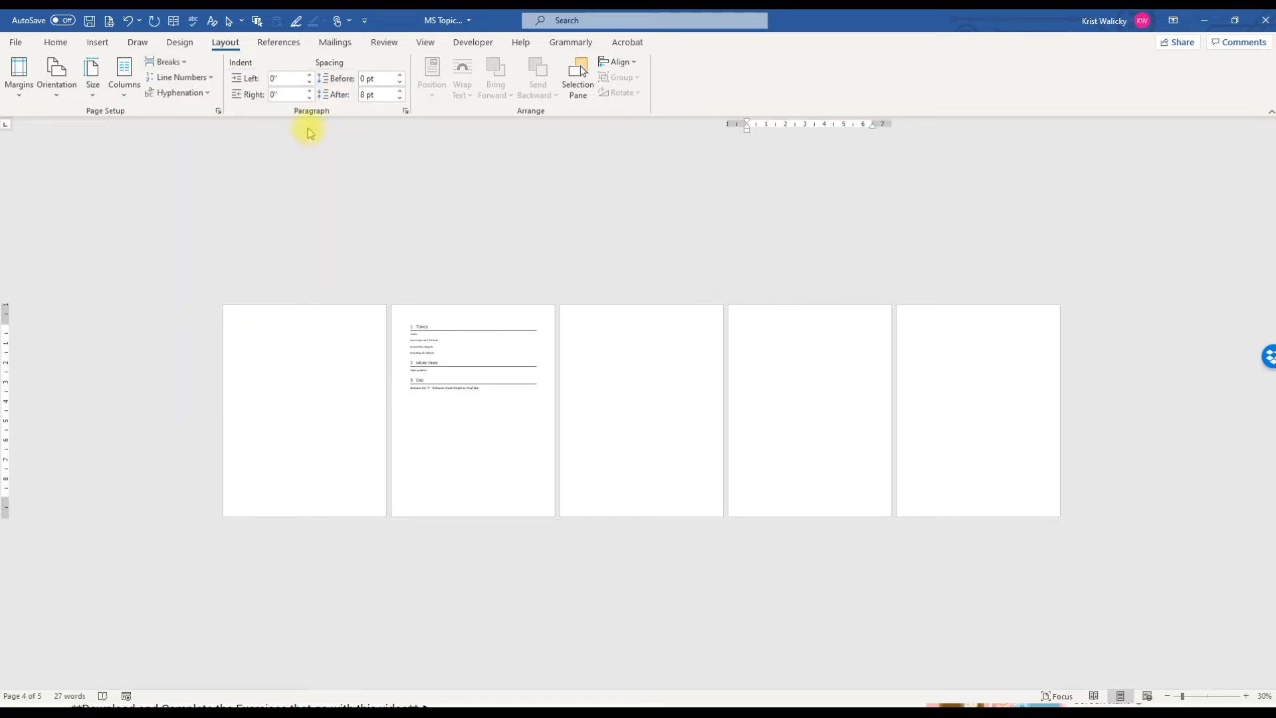
left_click(55, 81)
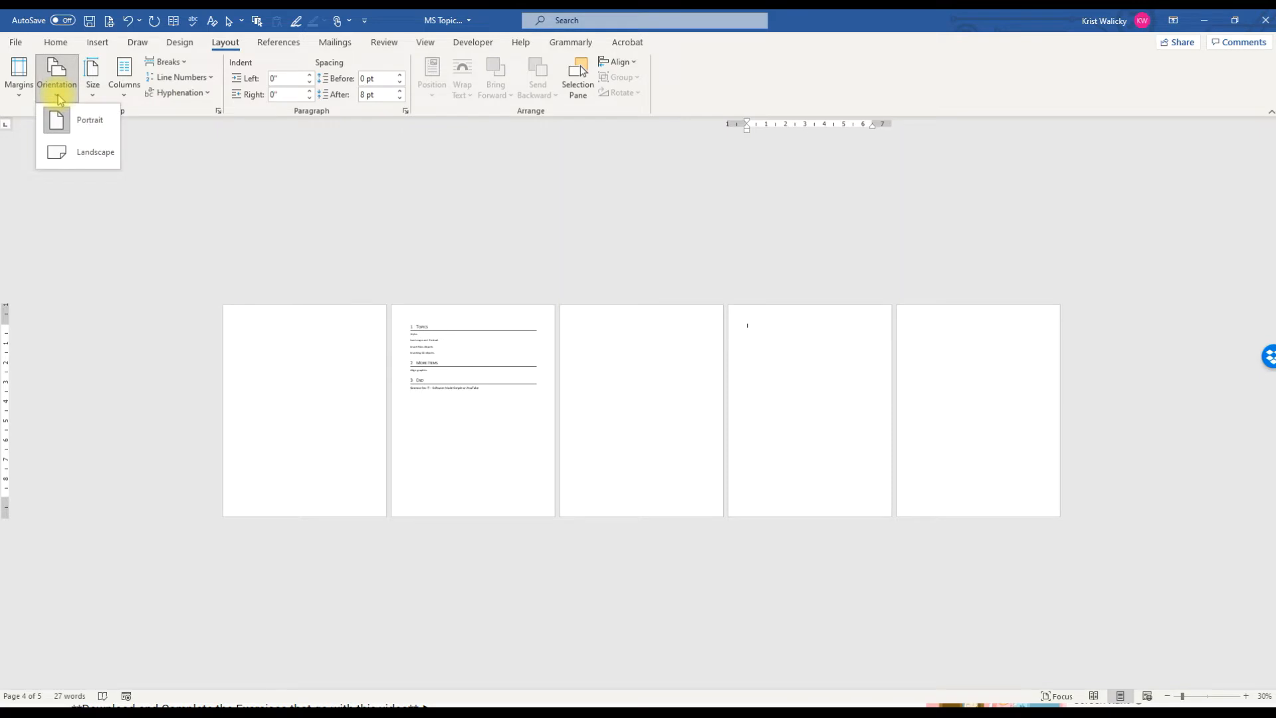
left_click(66, 157)
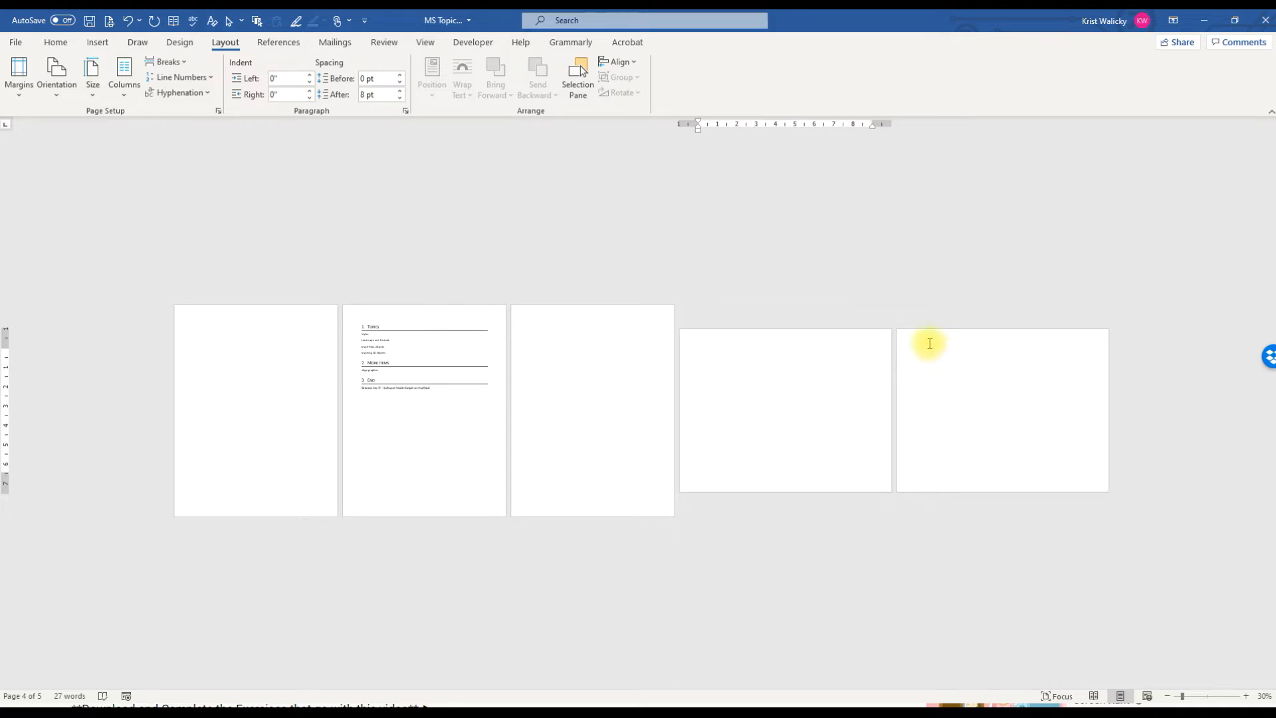
- Insert a continuous section break on page 5 and set that page back to portrait orientation
left_click(924, 346)
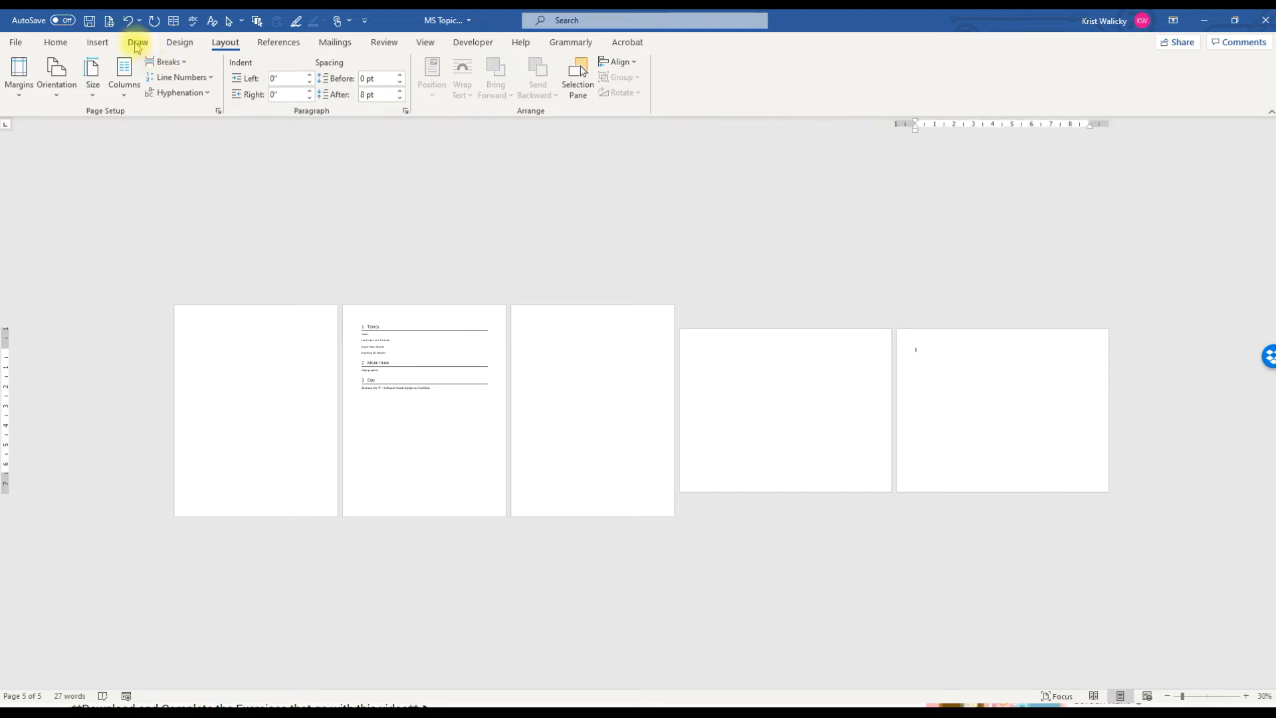
left_click(172, 61)
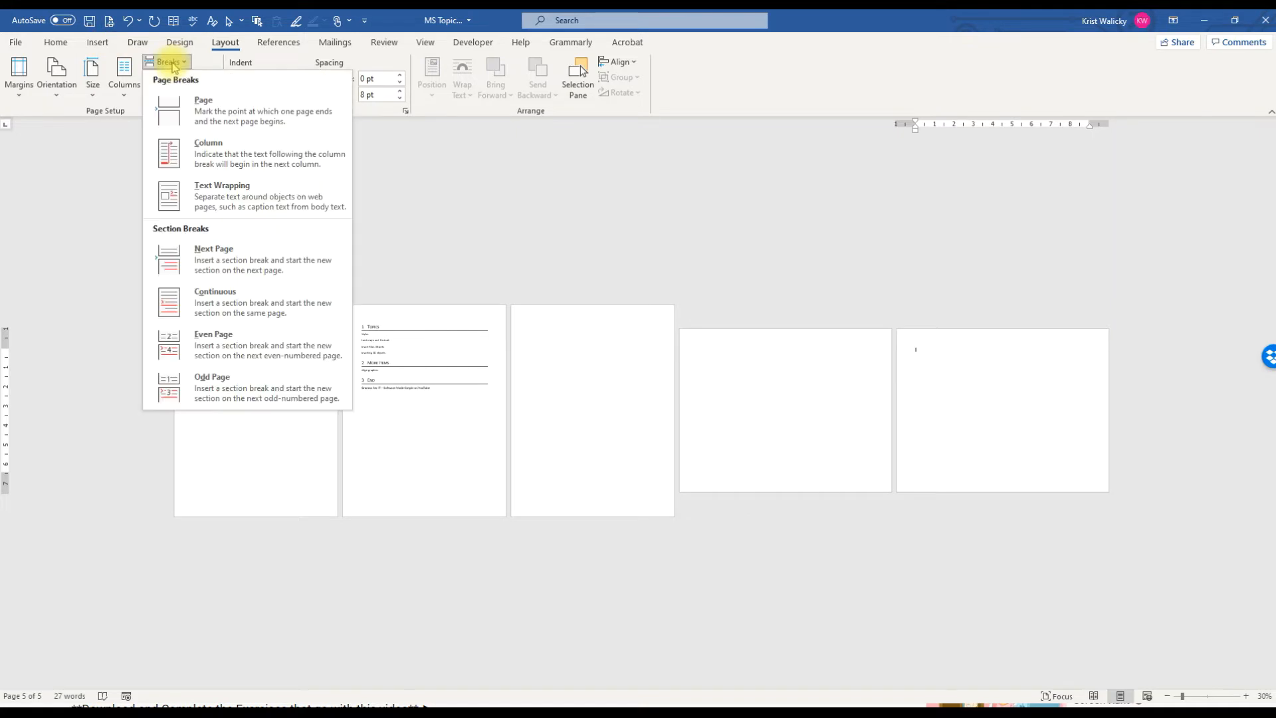
left_click(194, 302)
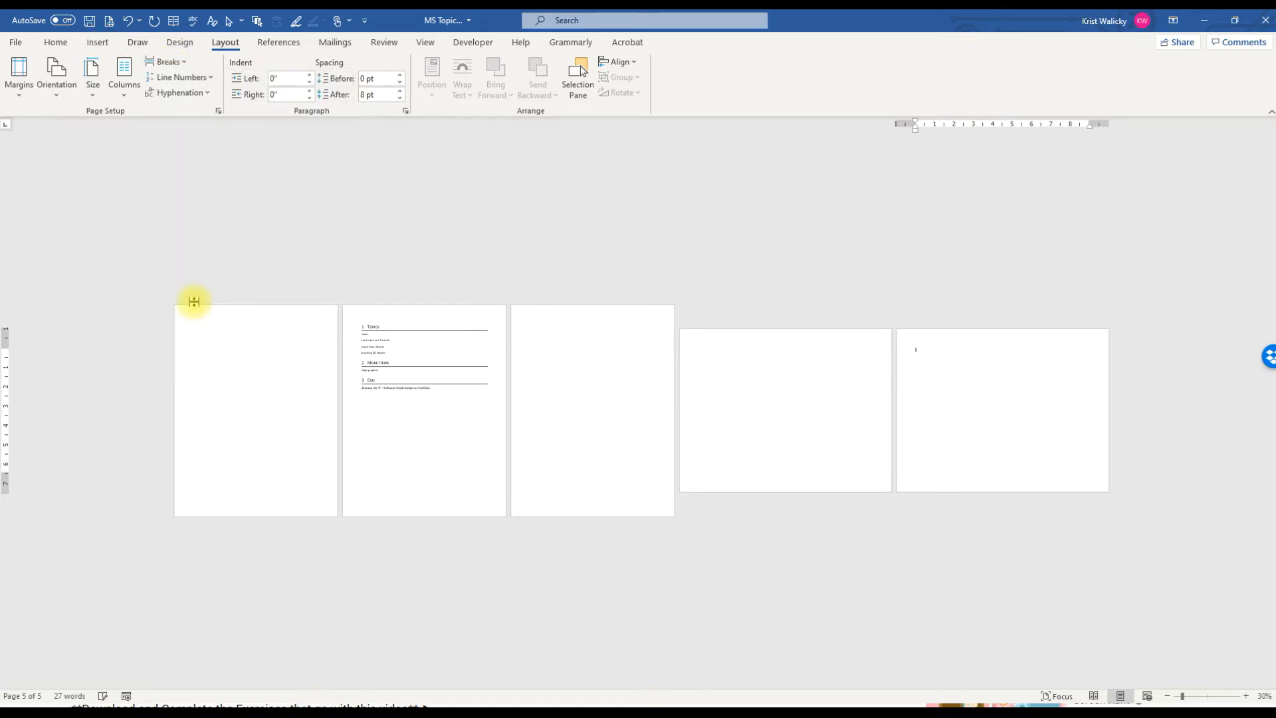
left_click(58, 86)
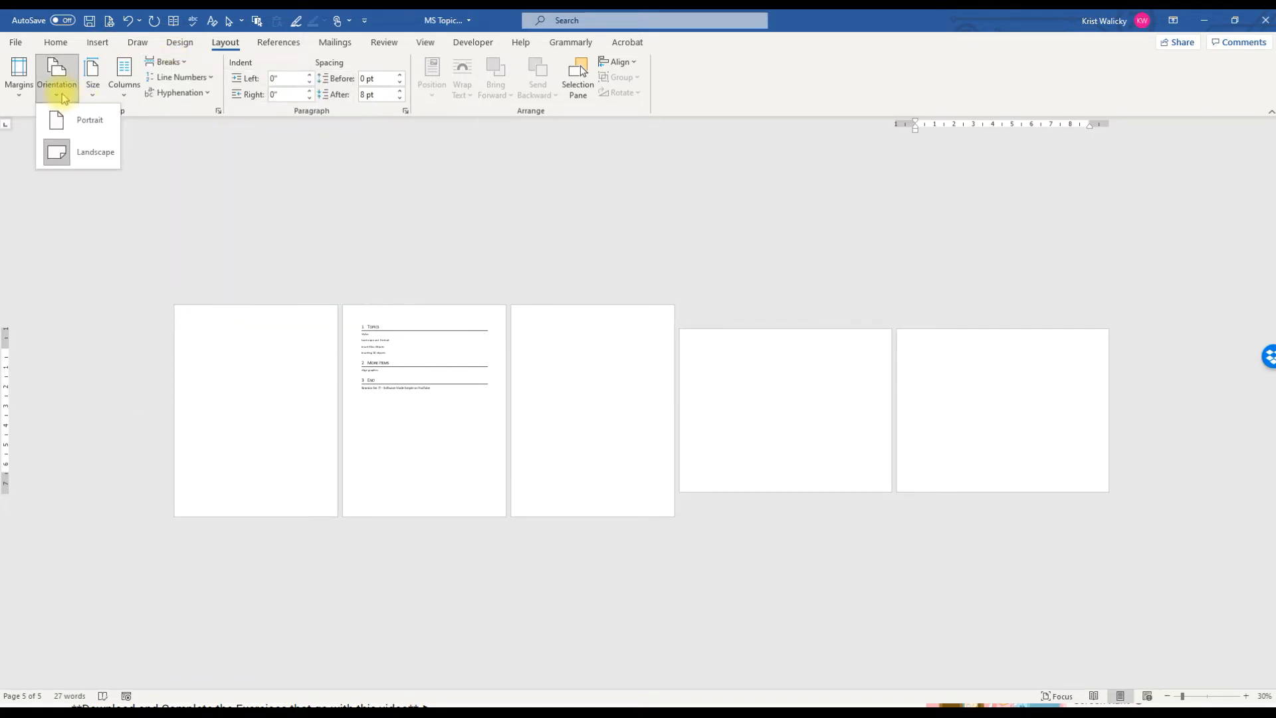
left_click(75, 122)
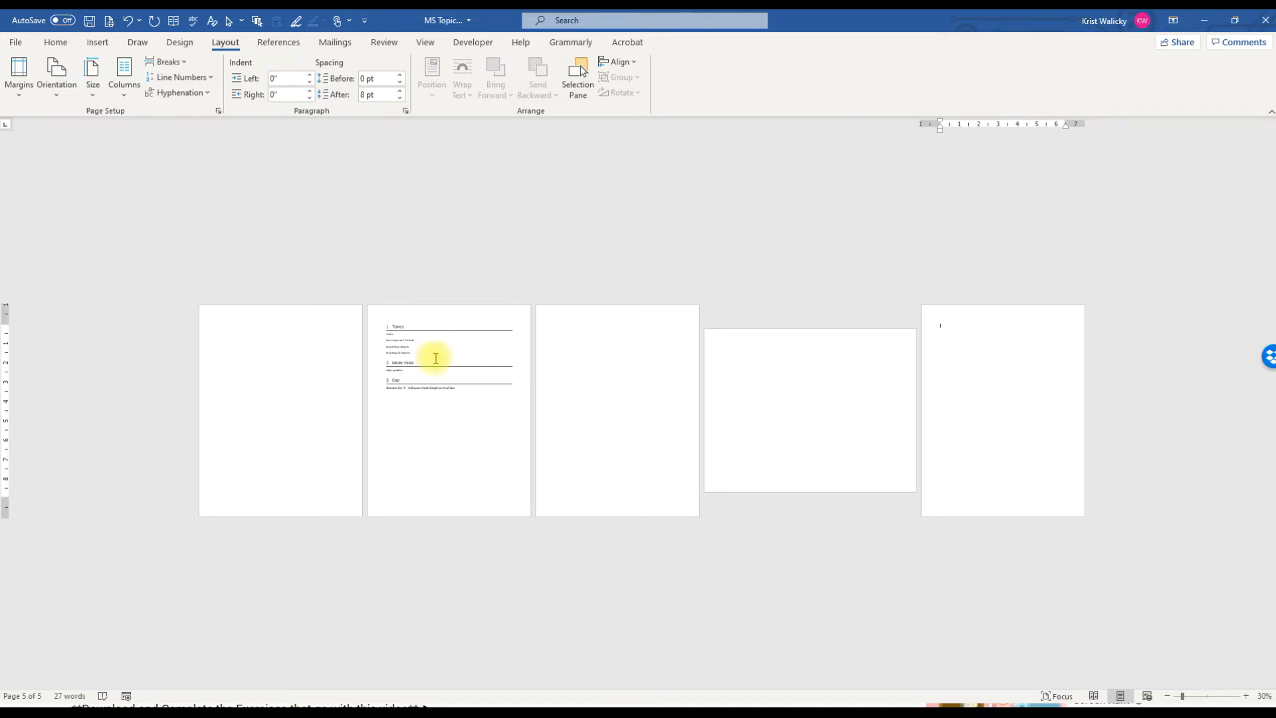
- Add an empty line below "Insert Files Objects" on page 2
scroll(397, 362, "up", 3, "ctrl")
scroll(410, 364, "up", 4)
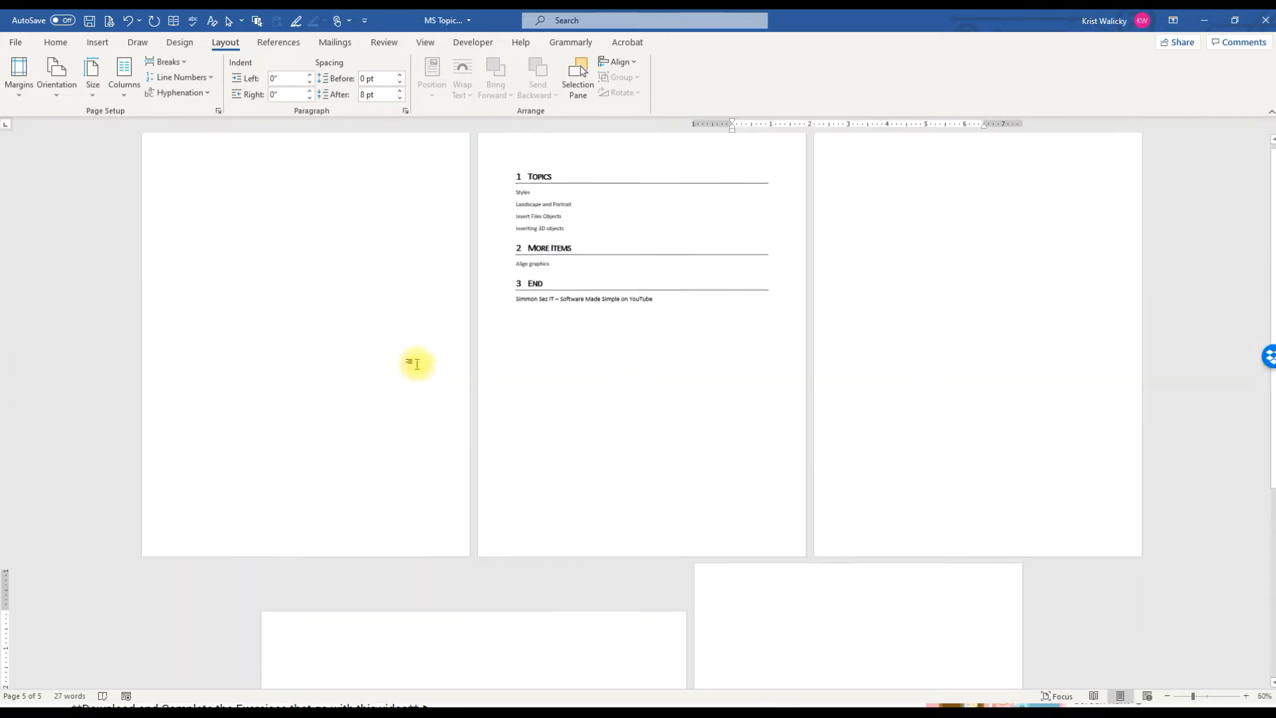
left_click(561, 226)
scroll(570, 244, "up", 12, "ctrl")
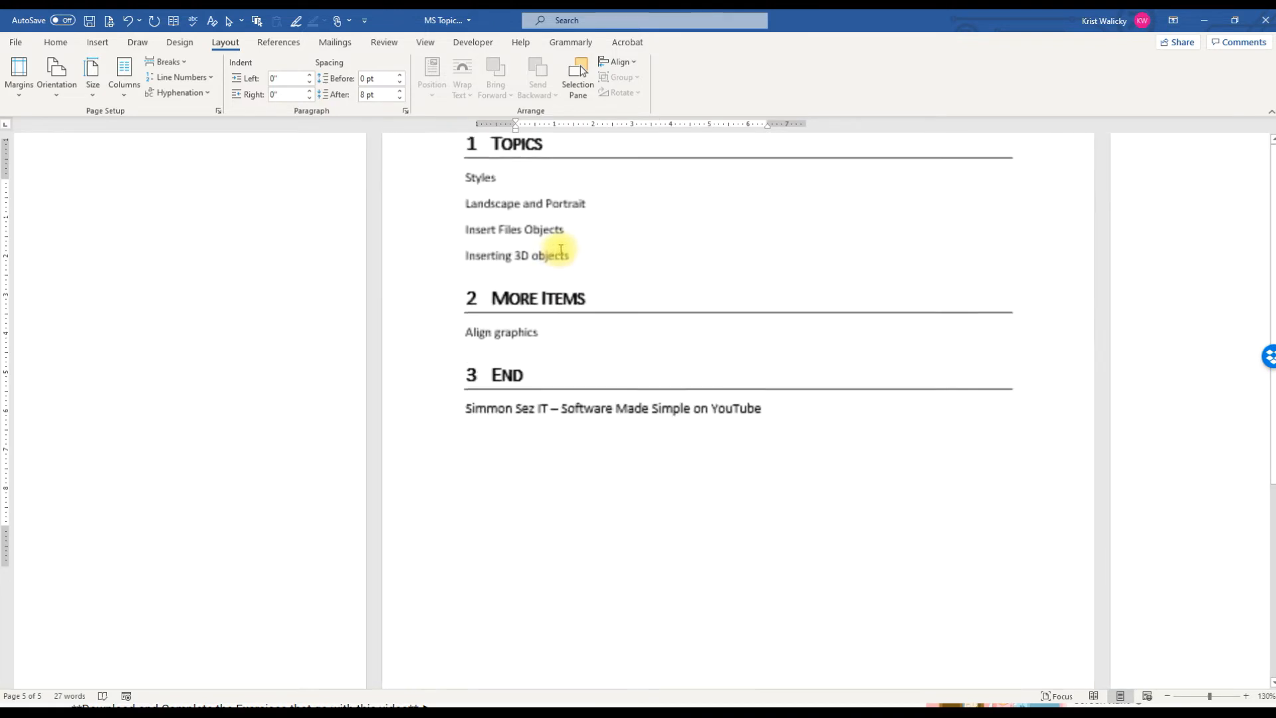
left_click(440, 232)
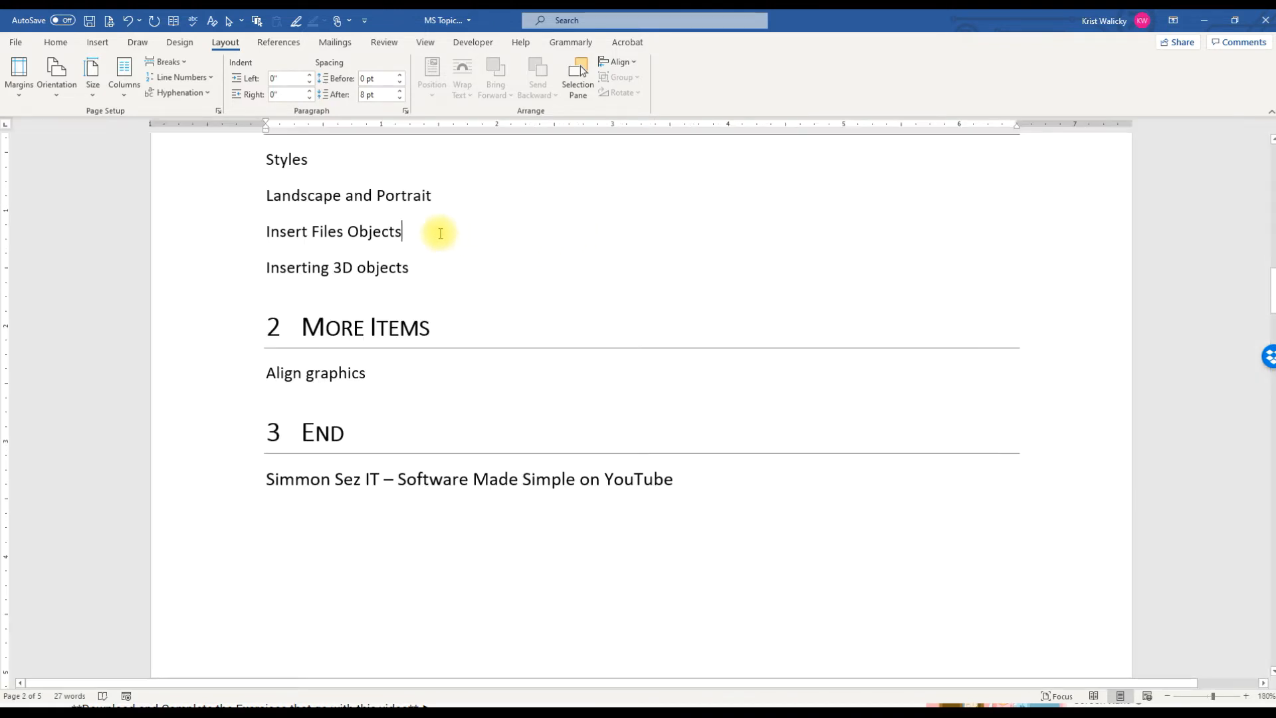
key("Return")
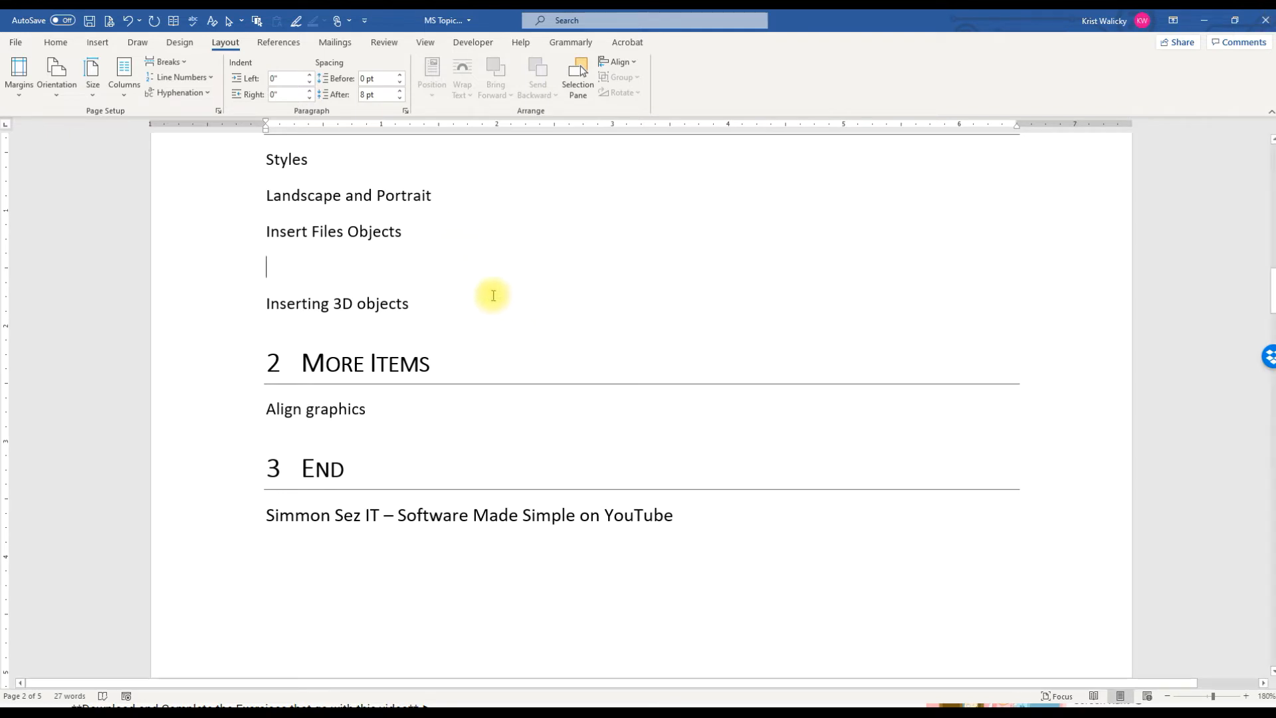
- Insert "01 PDF.pdf" from the 01 Sample Files folder as an icon object on the empty line below "Insert Files Objects"
left_click(97, 45)
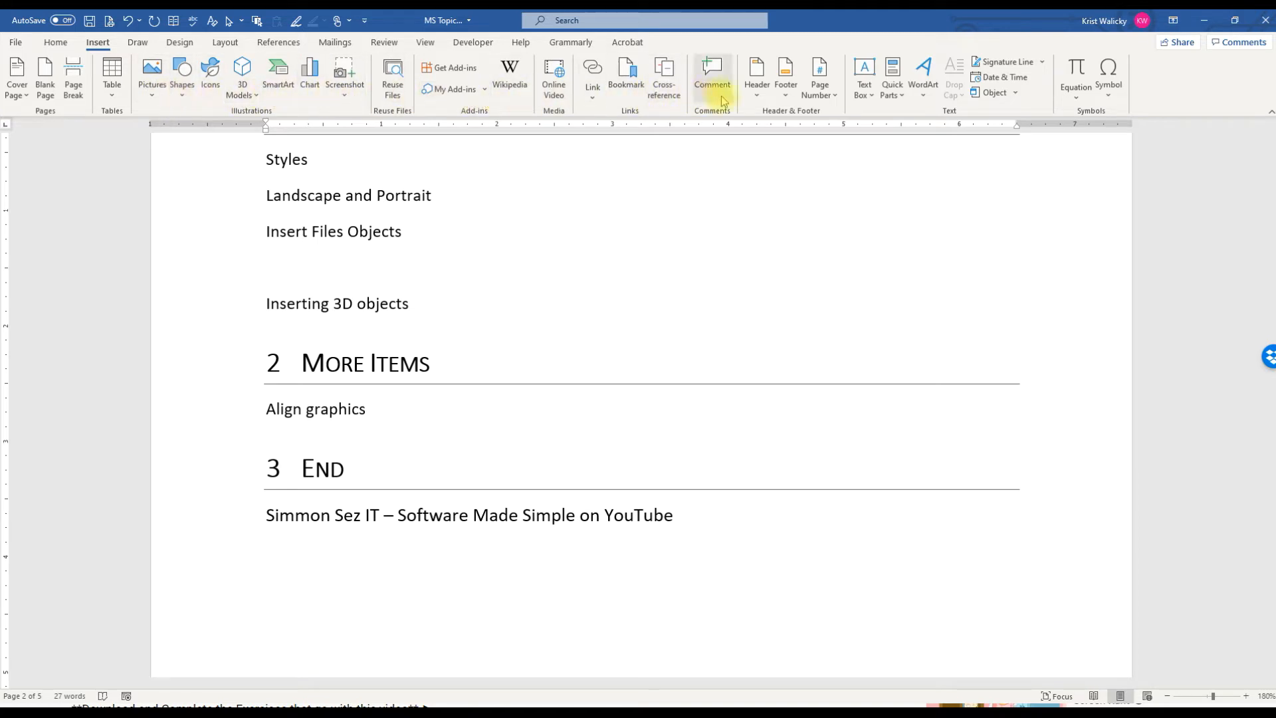
left_click(1017, 93)
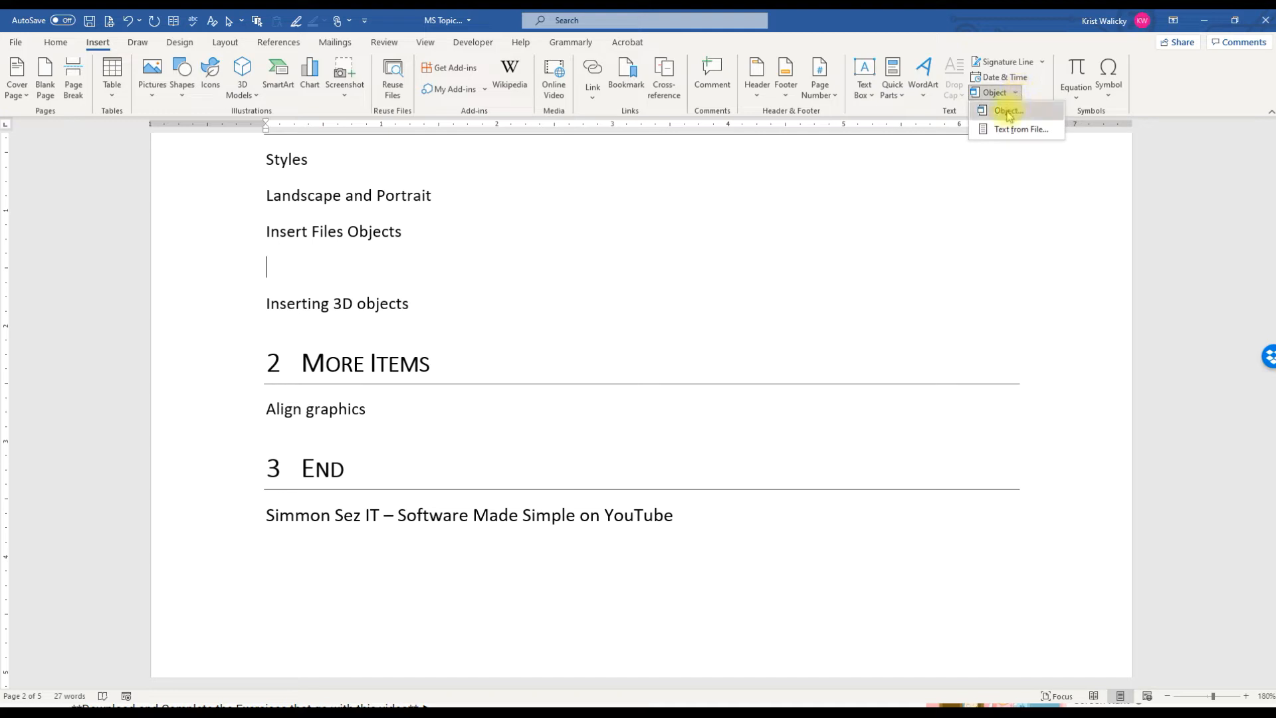
left_click(1005, 110)
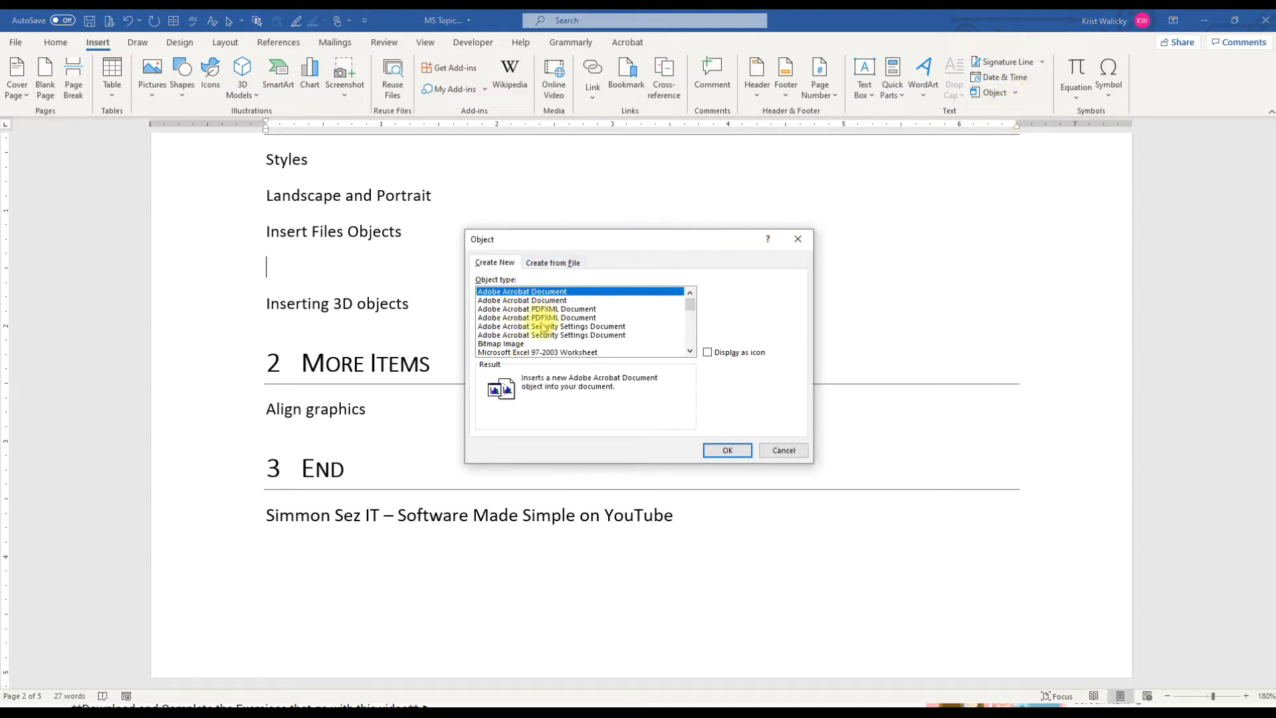
left_click(553, 267)
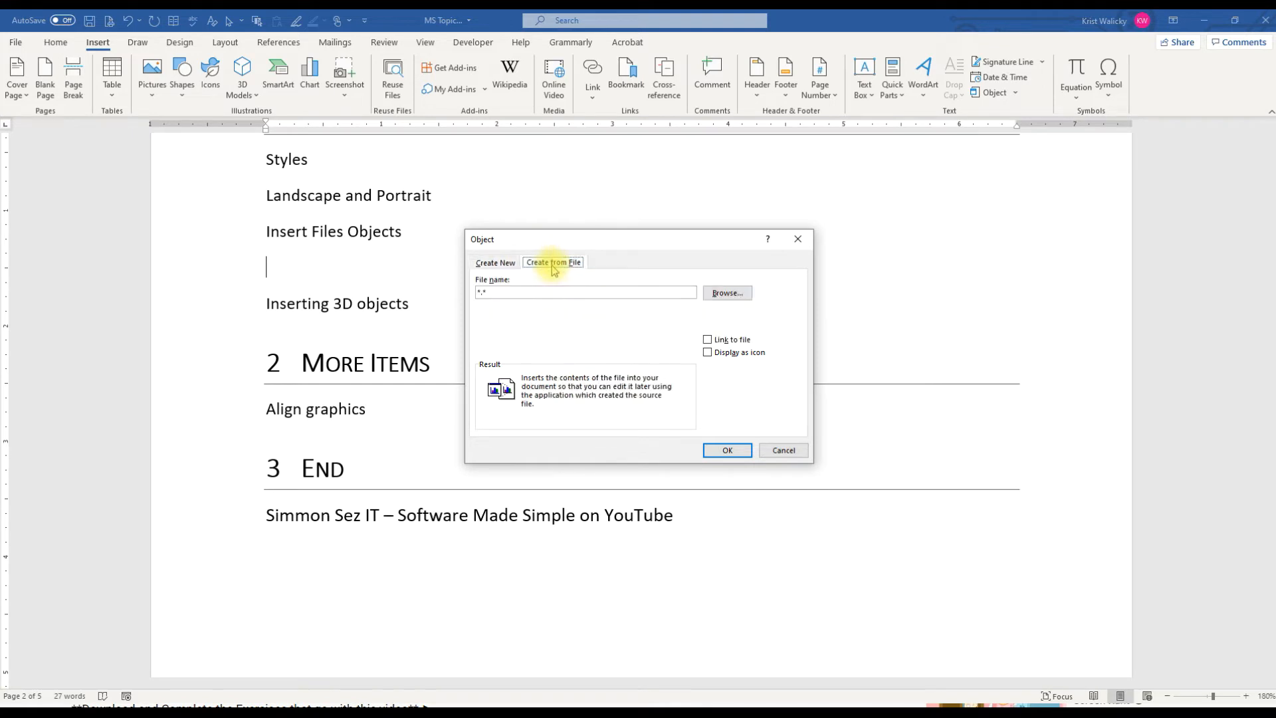
left_click(727, 293)
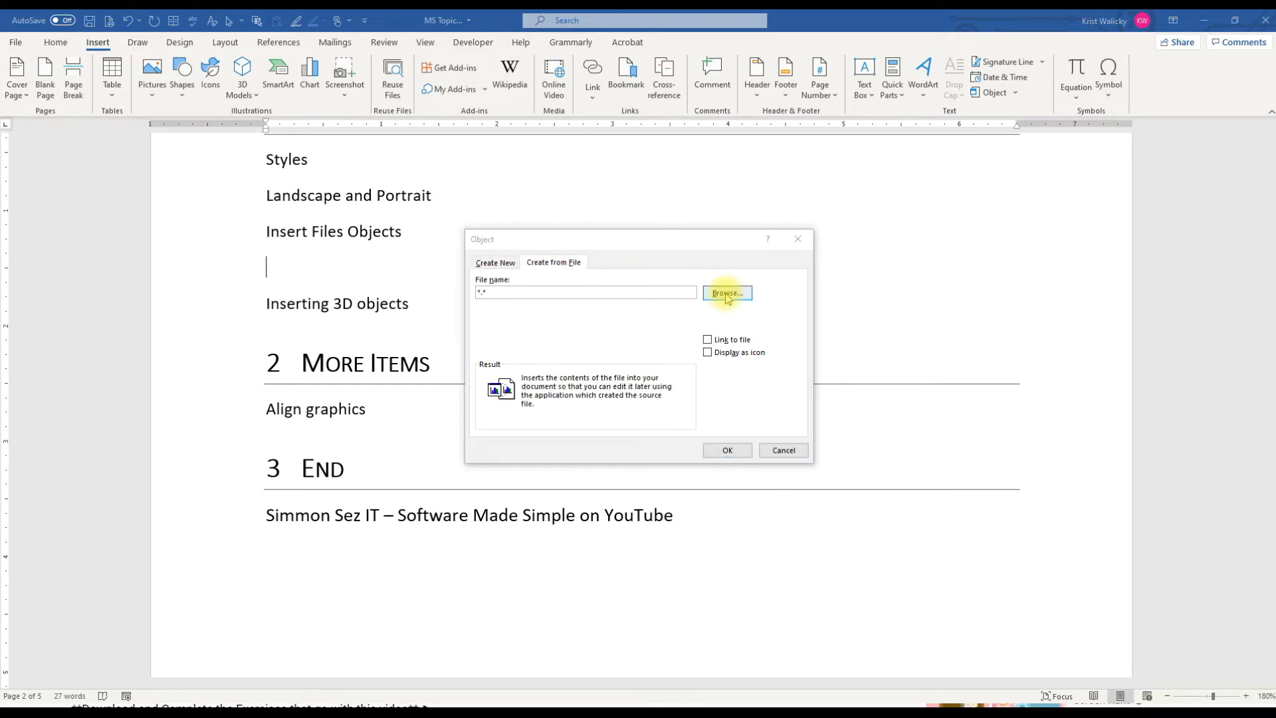
double_click(695, 347)
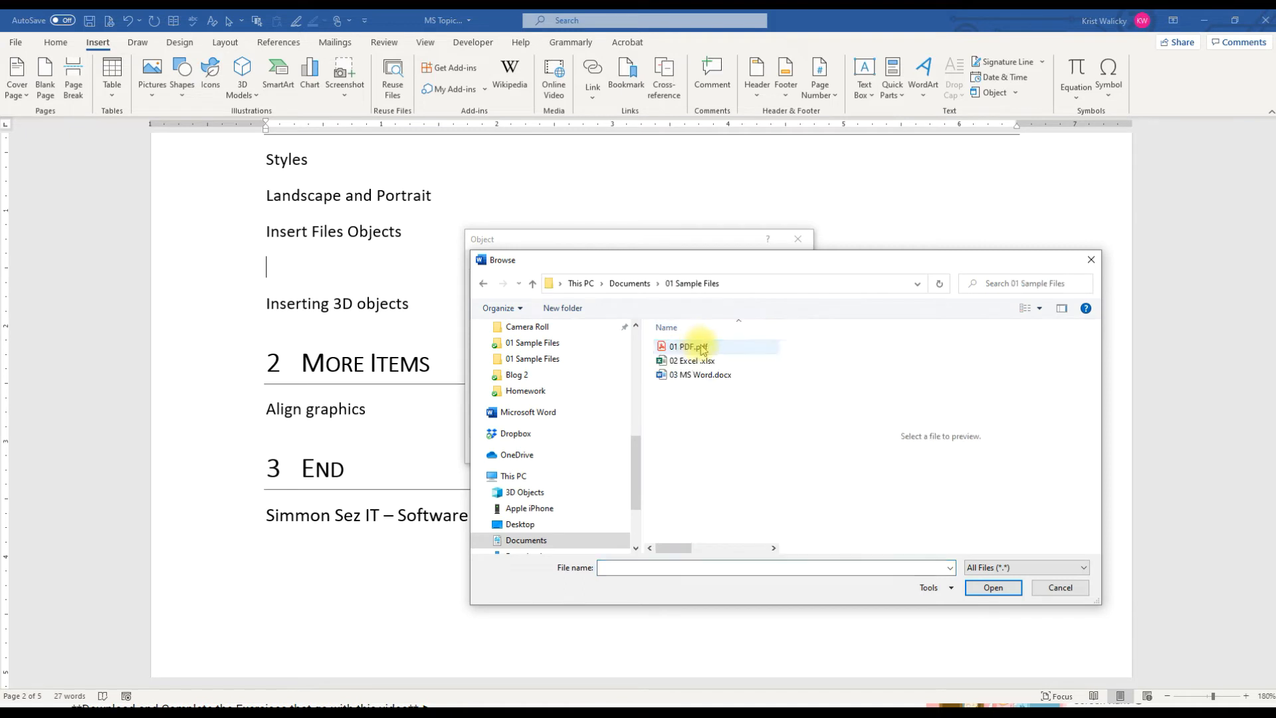
double_click(694, 347)
left_click(708, 352)
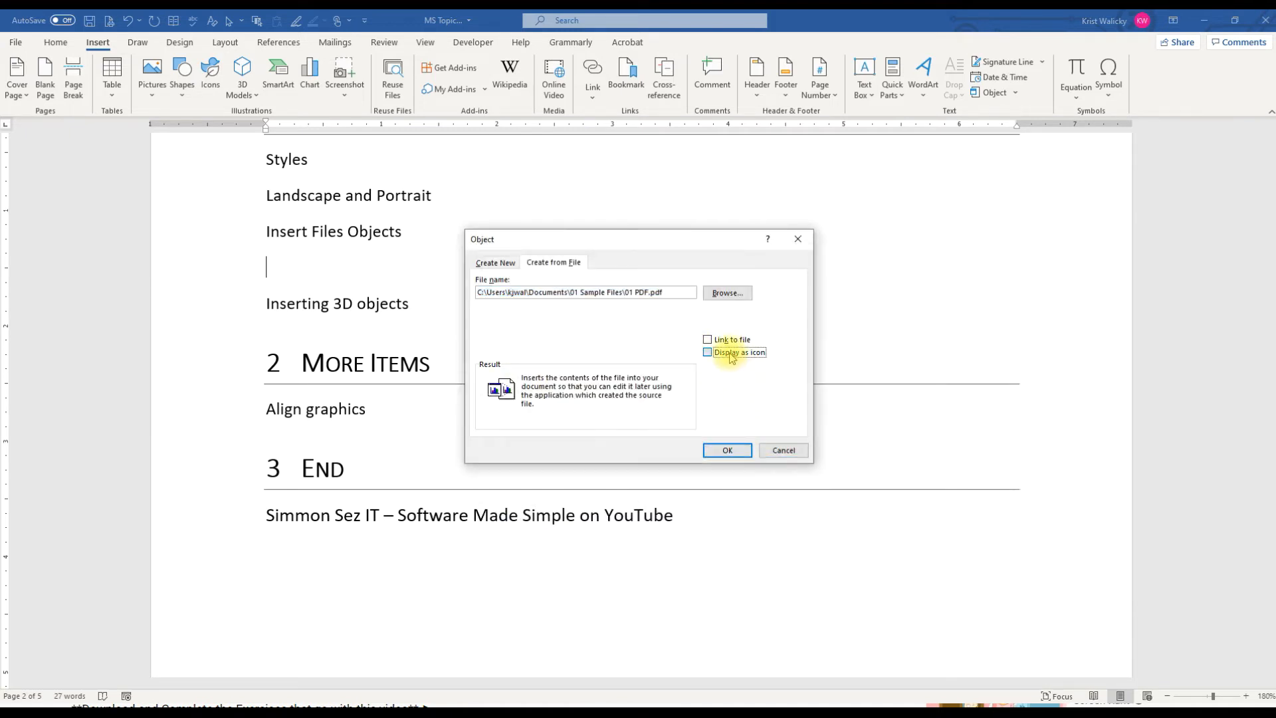
left_click(727, 451)
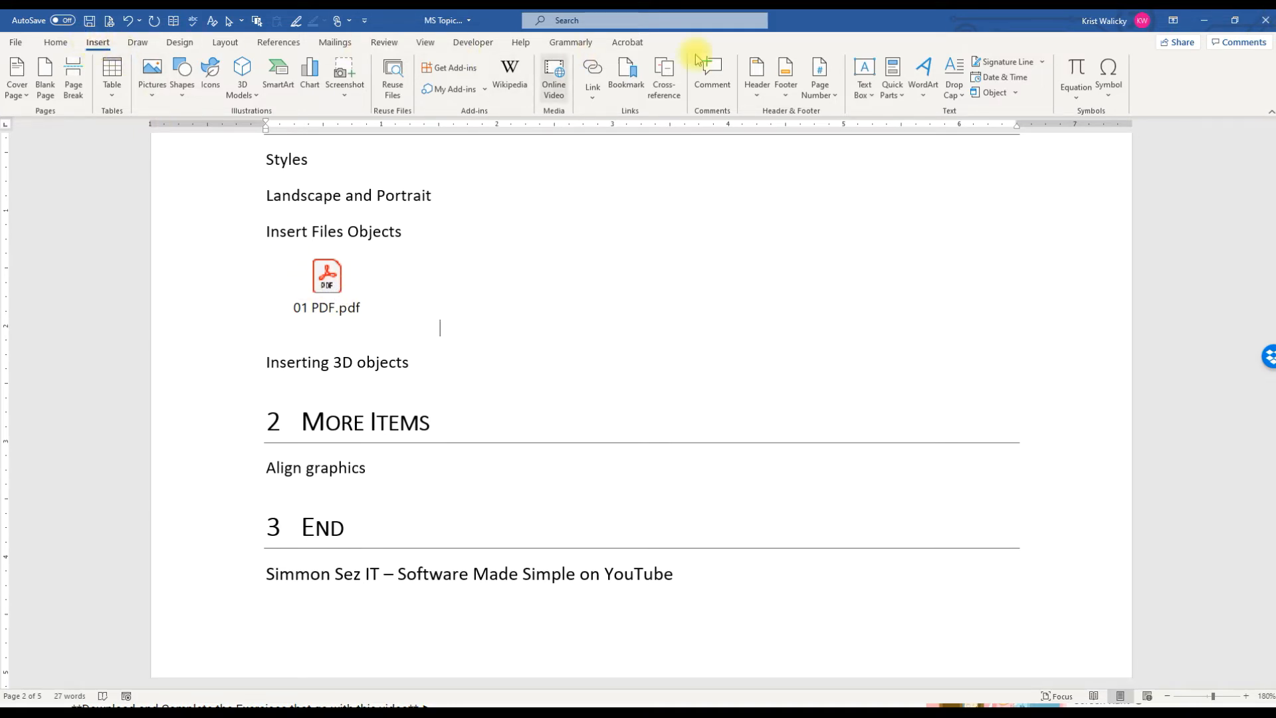
- Insert "02 Excel .xlsx" from the 01 Sample Files folder as an icon object on the same line, beside the PDF icon
left_click(1015, 93)
left_click(1008, 110)
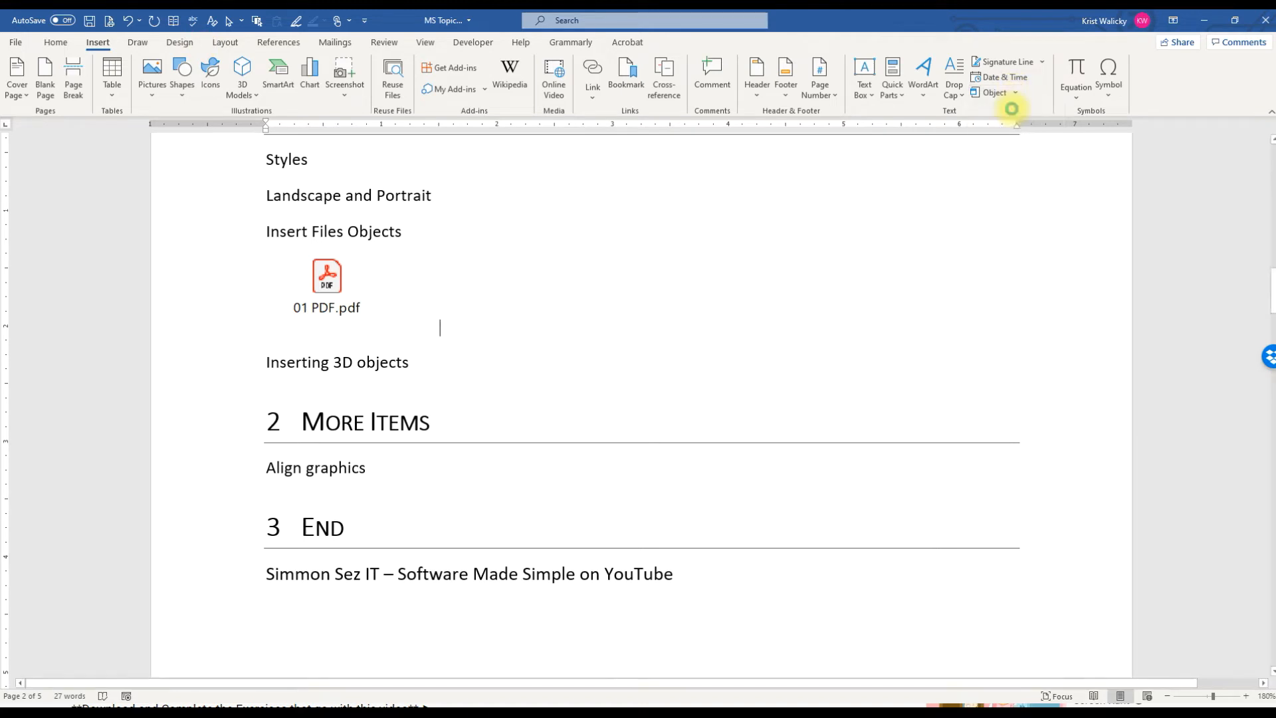
left_click(545, 264)
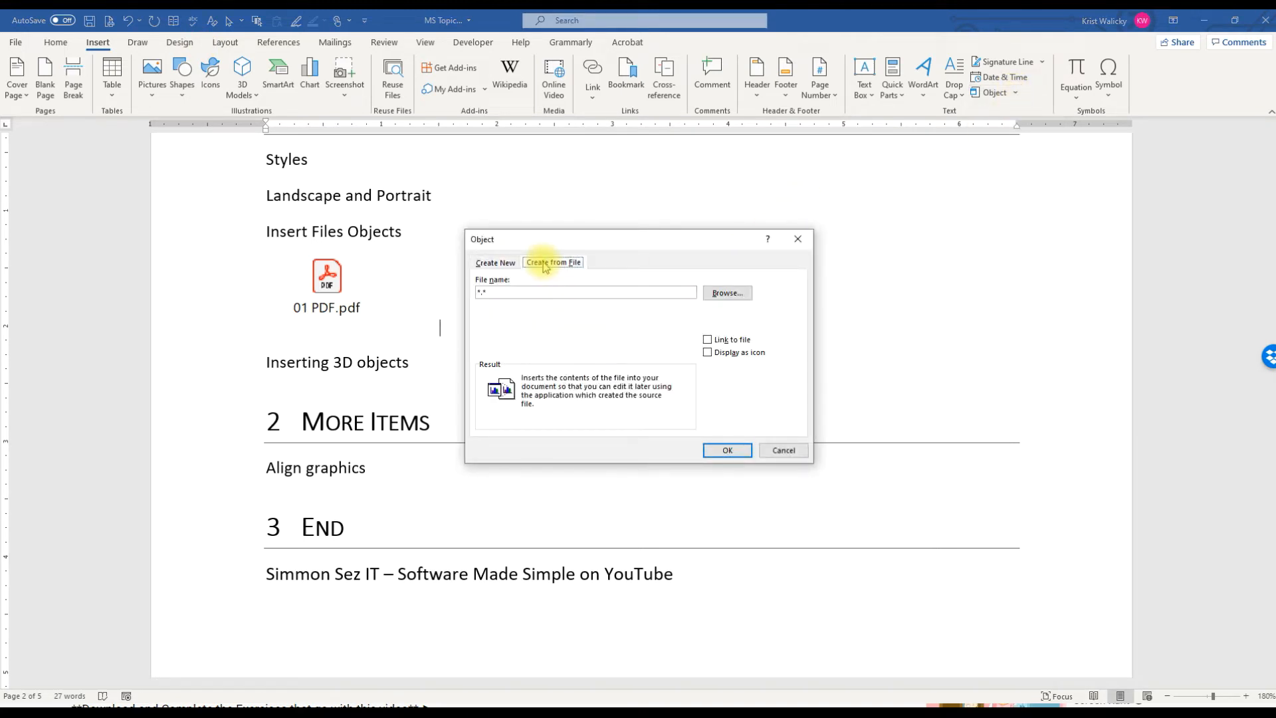
left_click(728, 293)
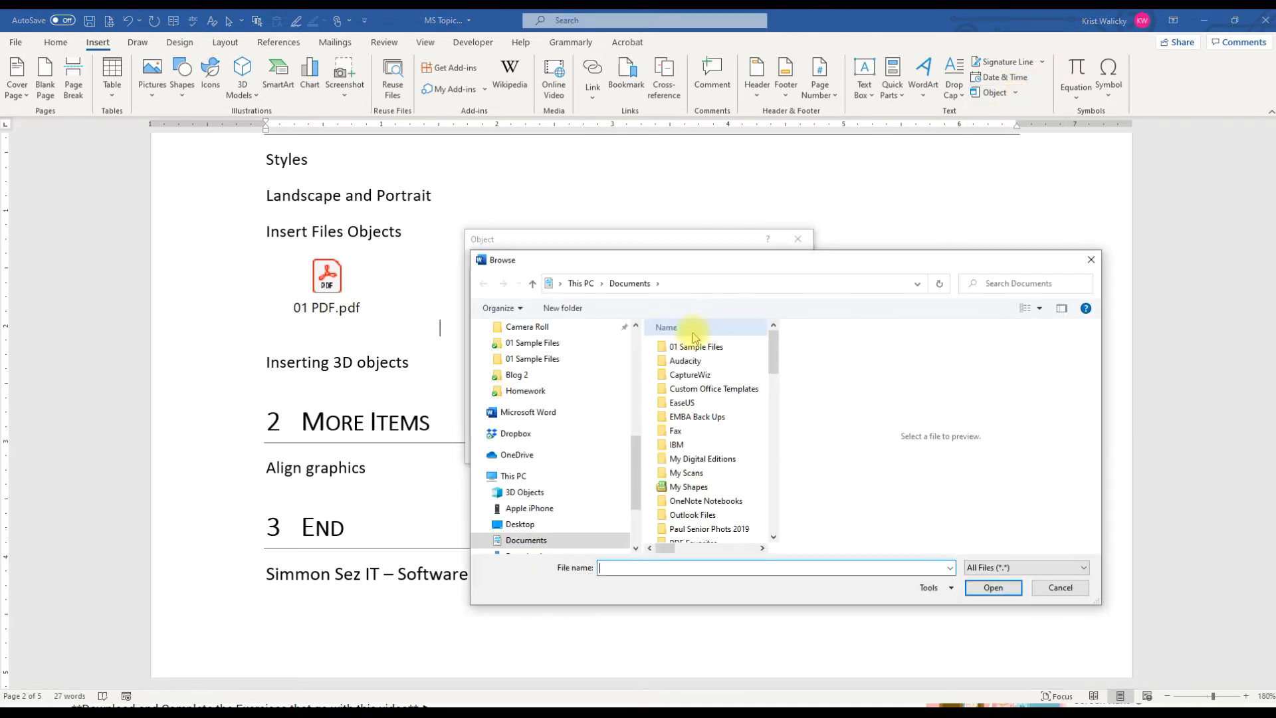
double_click(687, 349)
left_click(688, 360)
double_click(688, 360)
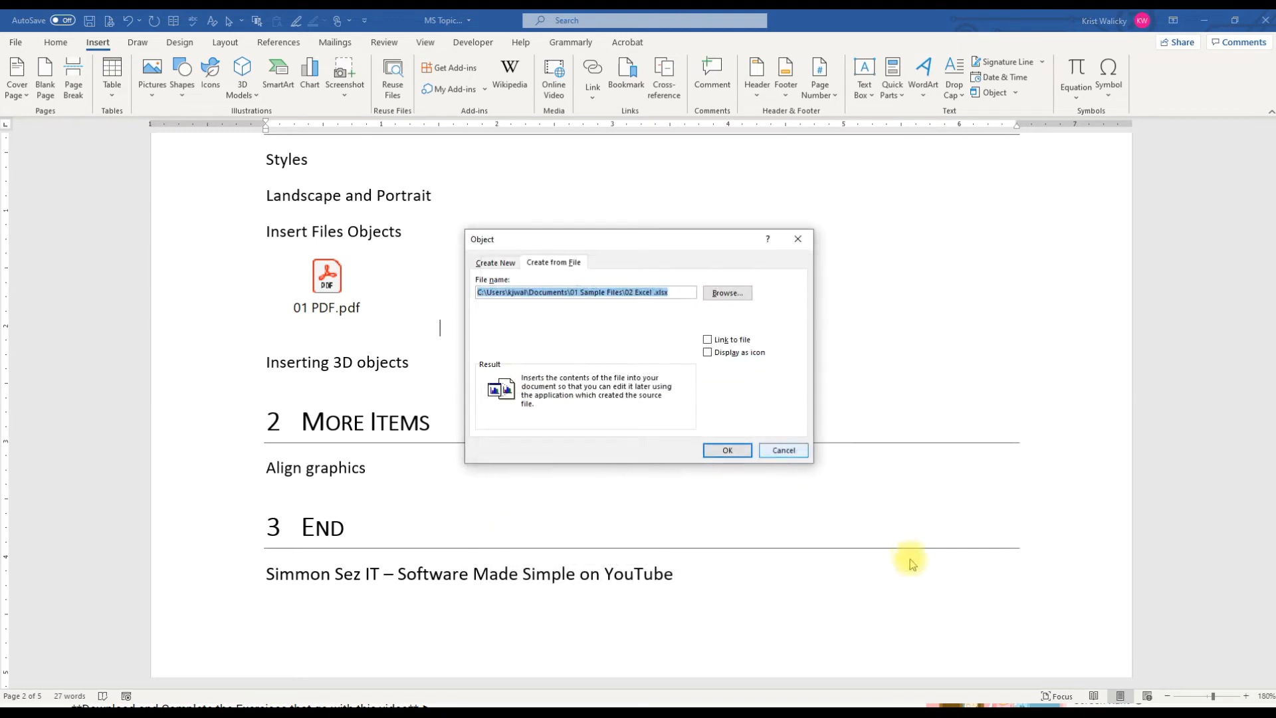
left_click(710, 352)
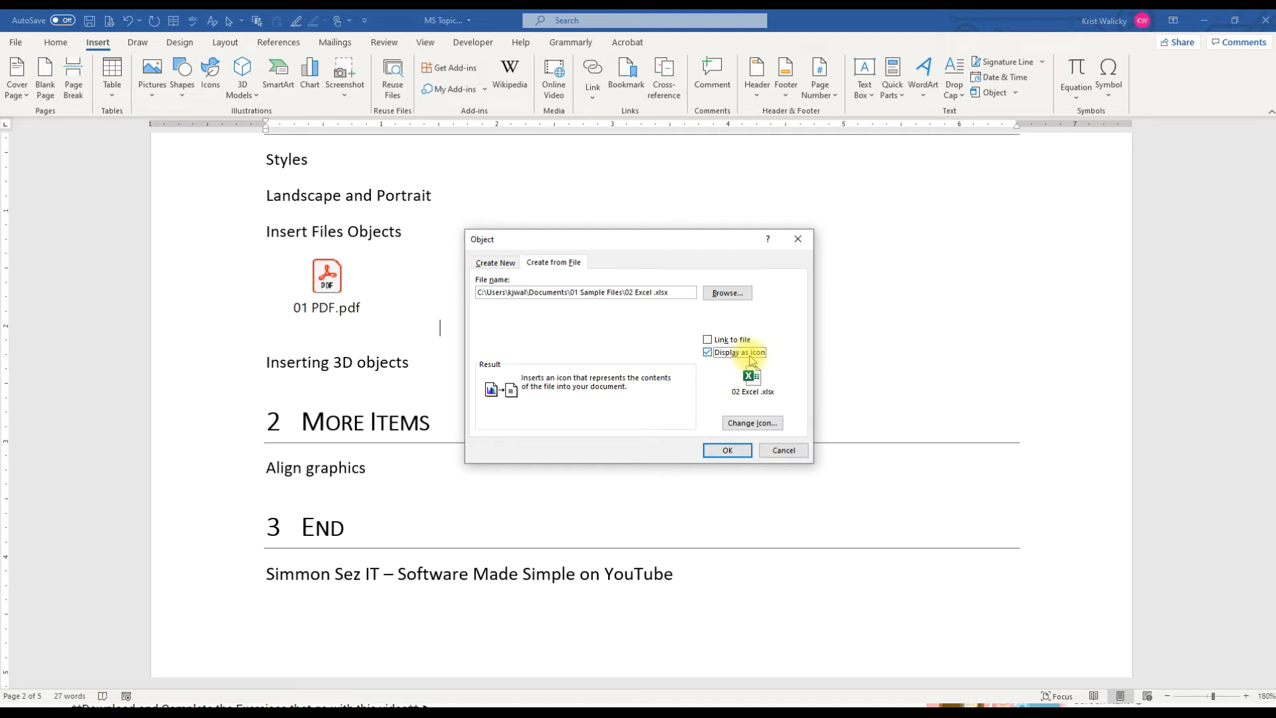
left_click(727, 450)
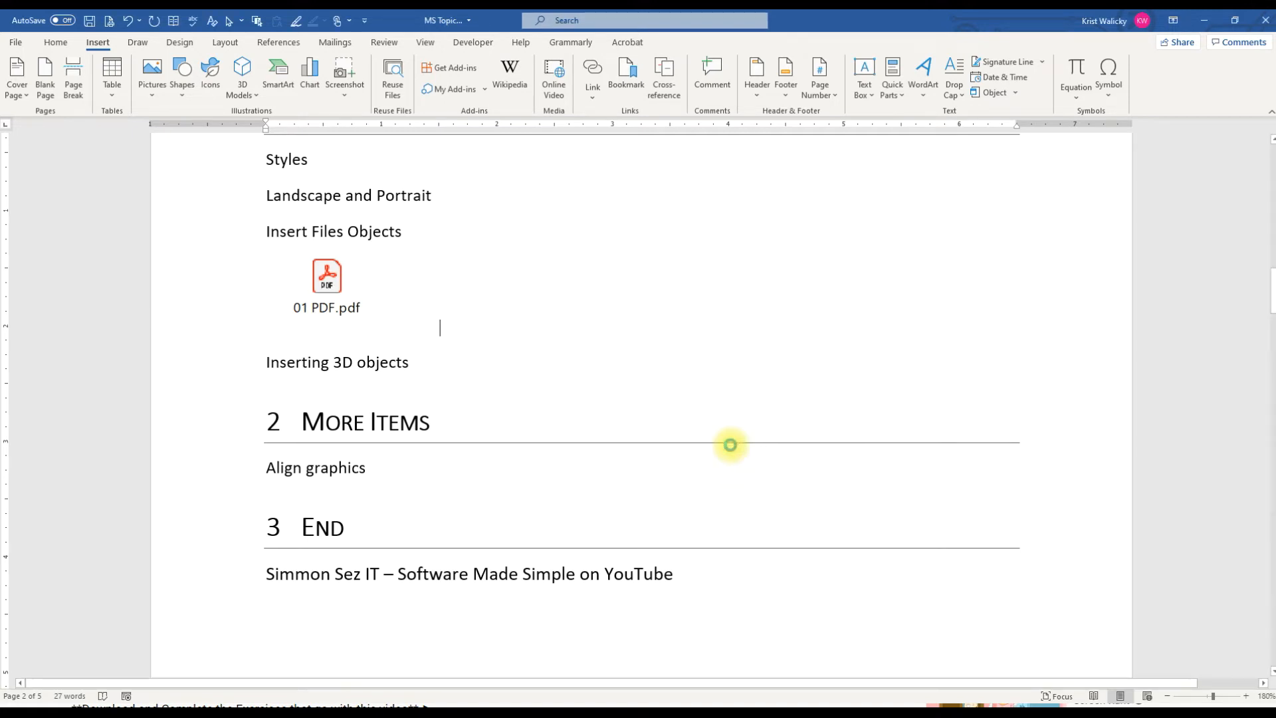
- Add a tab space after the Excel icon and insert "03 MS Word.docx" from 01 Sample Files there as an icon object
key("Tab")
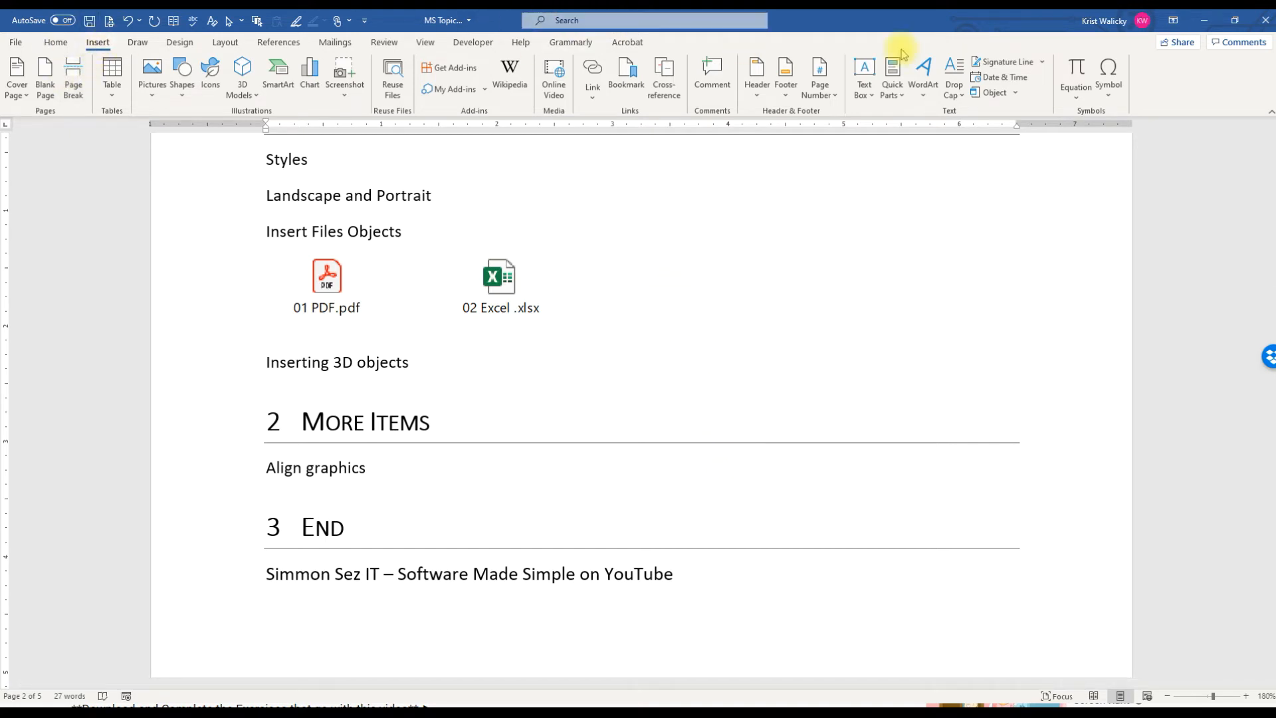
left_click(1015, 93)
left_click(1007, 114)
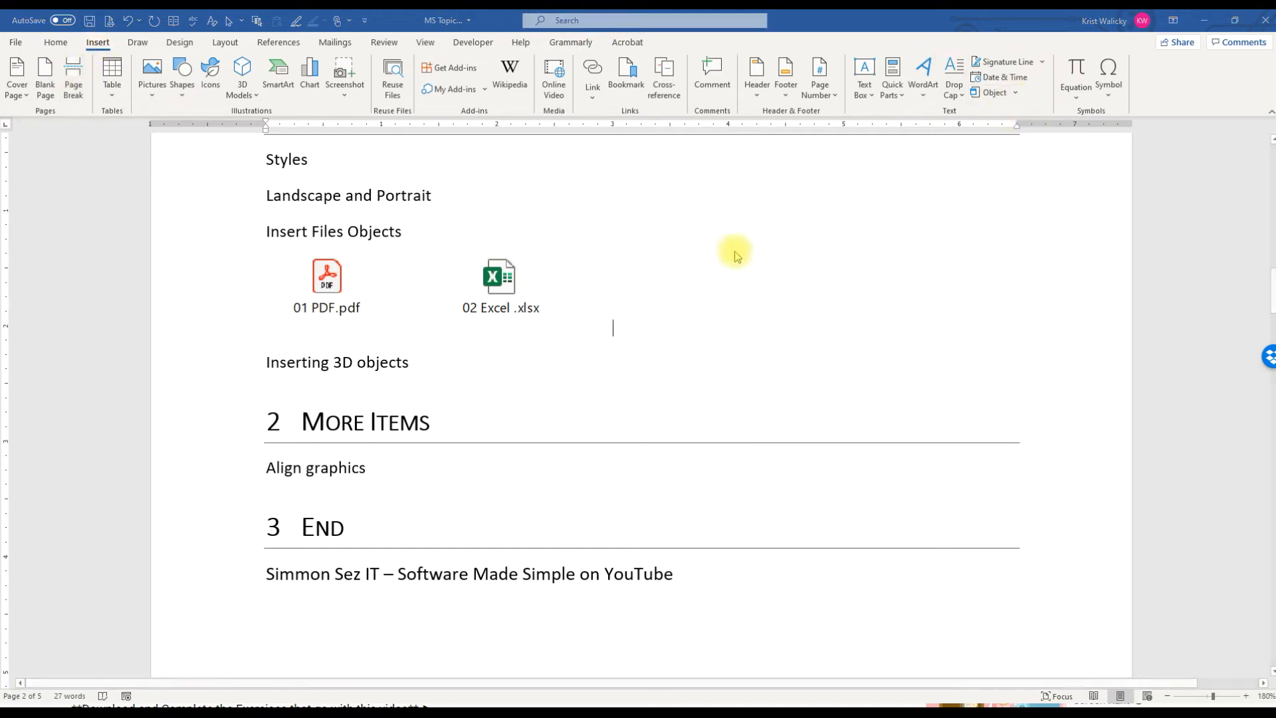
left_click(554, 263)
left_click(729, 295)
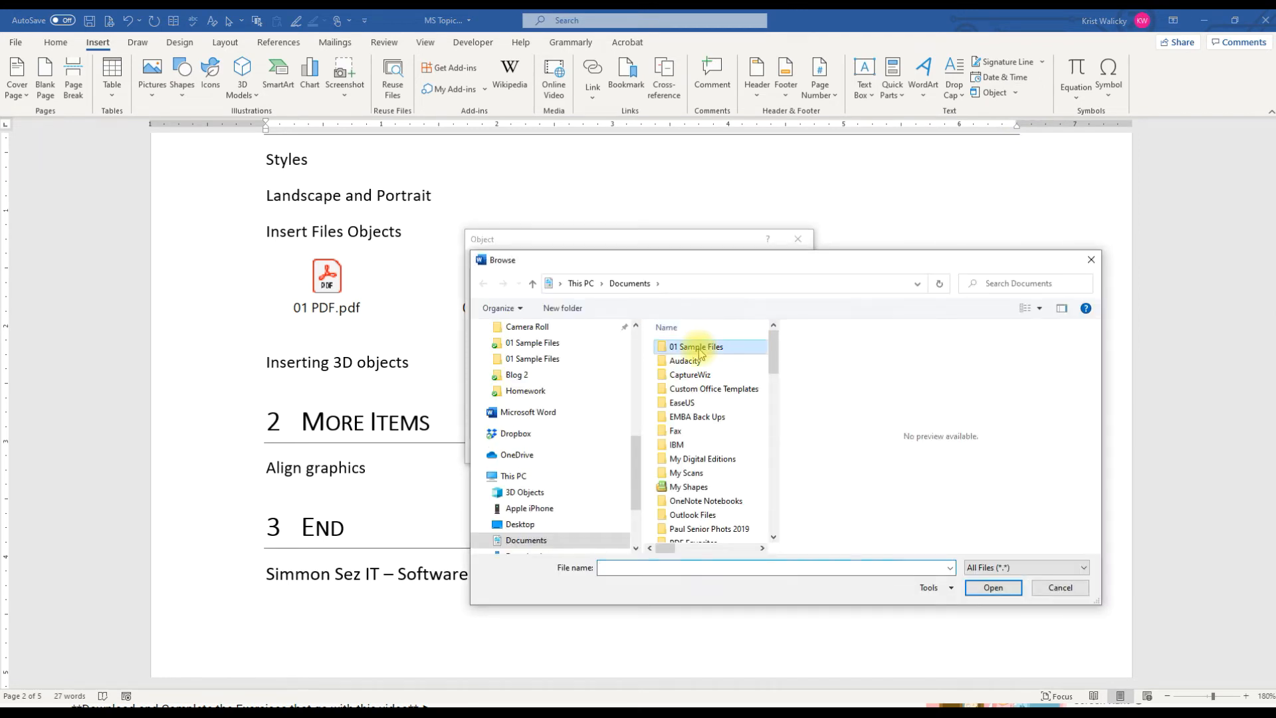
double_click(699, 343)
left_click(701, 375)
left_click(993, 587)
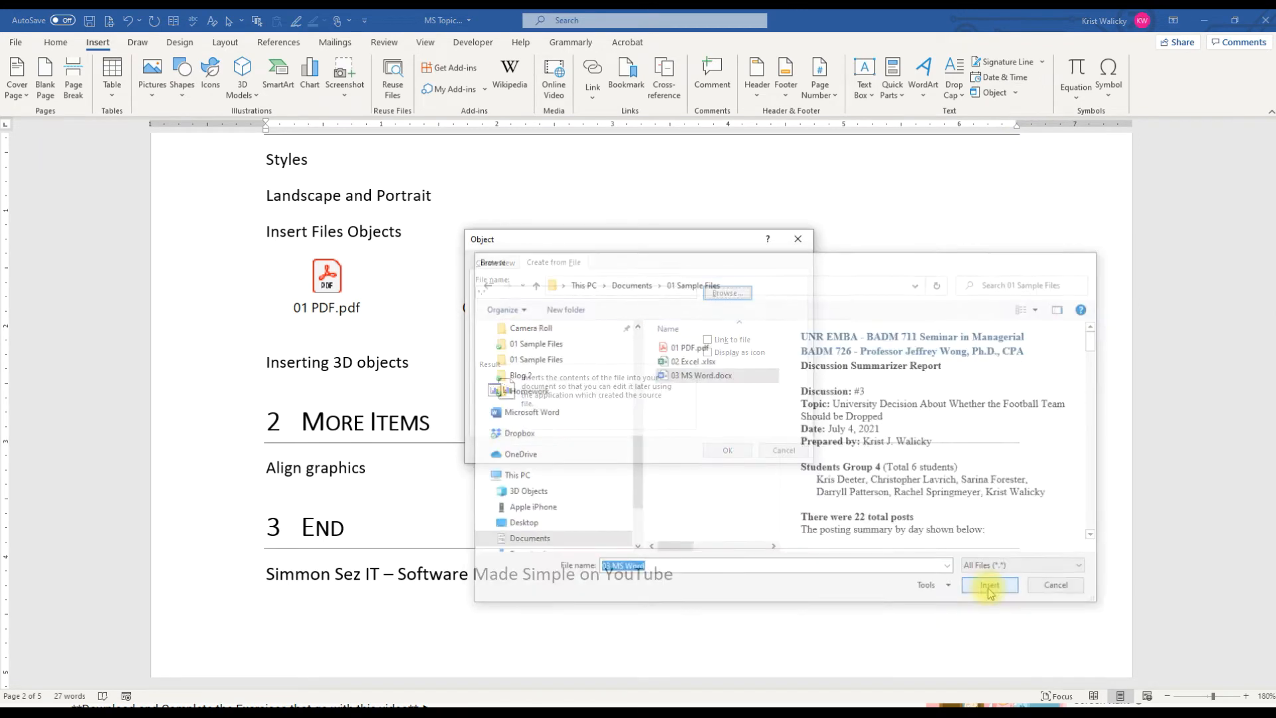
left_click(731, 358)
left_click(724, 450)
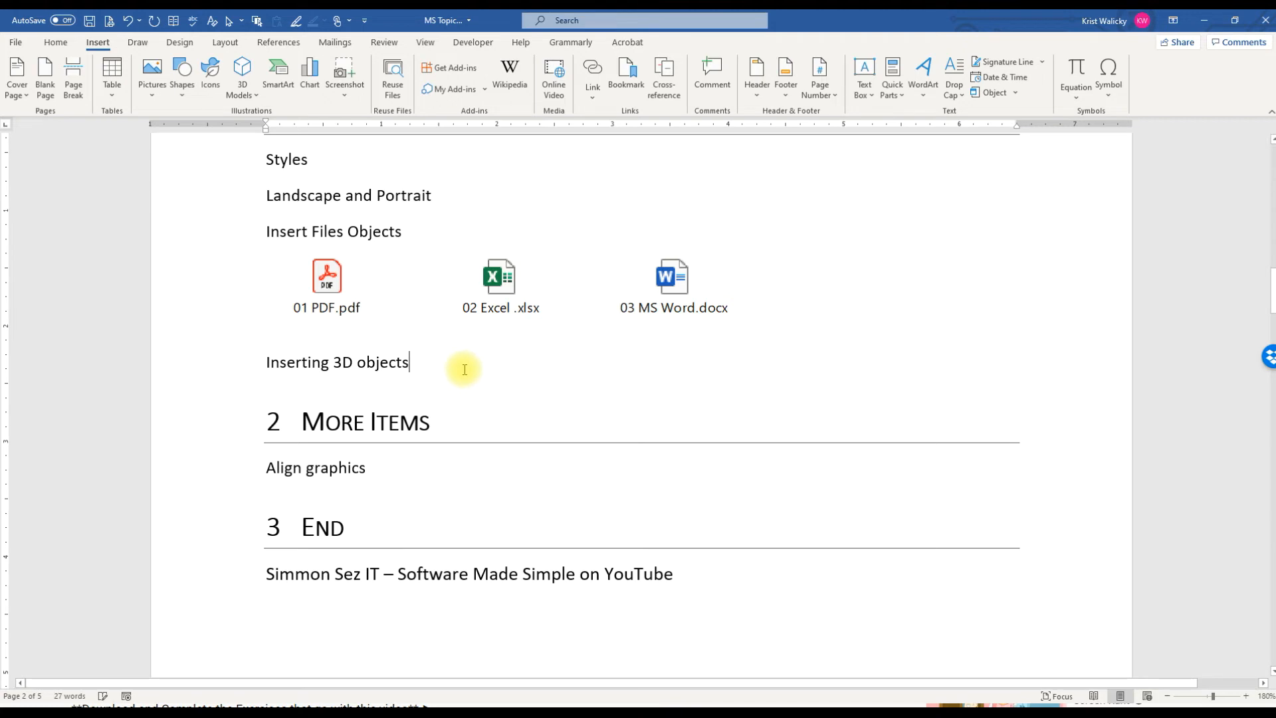
- Add two empty lines below "Inserting 3D objects" and insert the wolf from the Animals stock 3D models on the first one
key("Return")
key("Return")
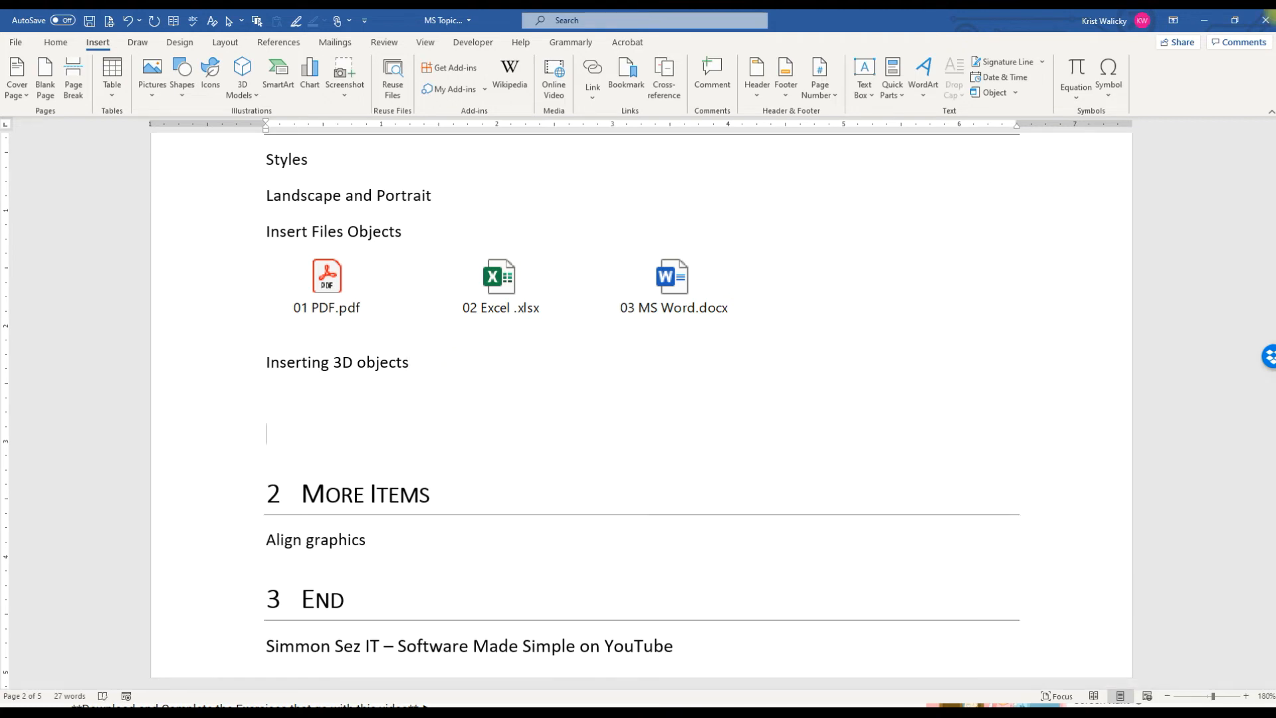
left_click(322, 403)
left_click(252, 95)
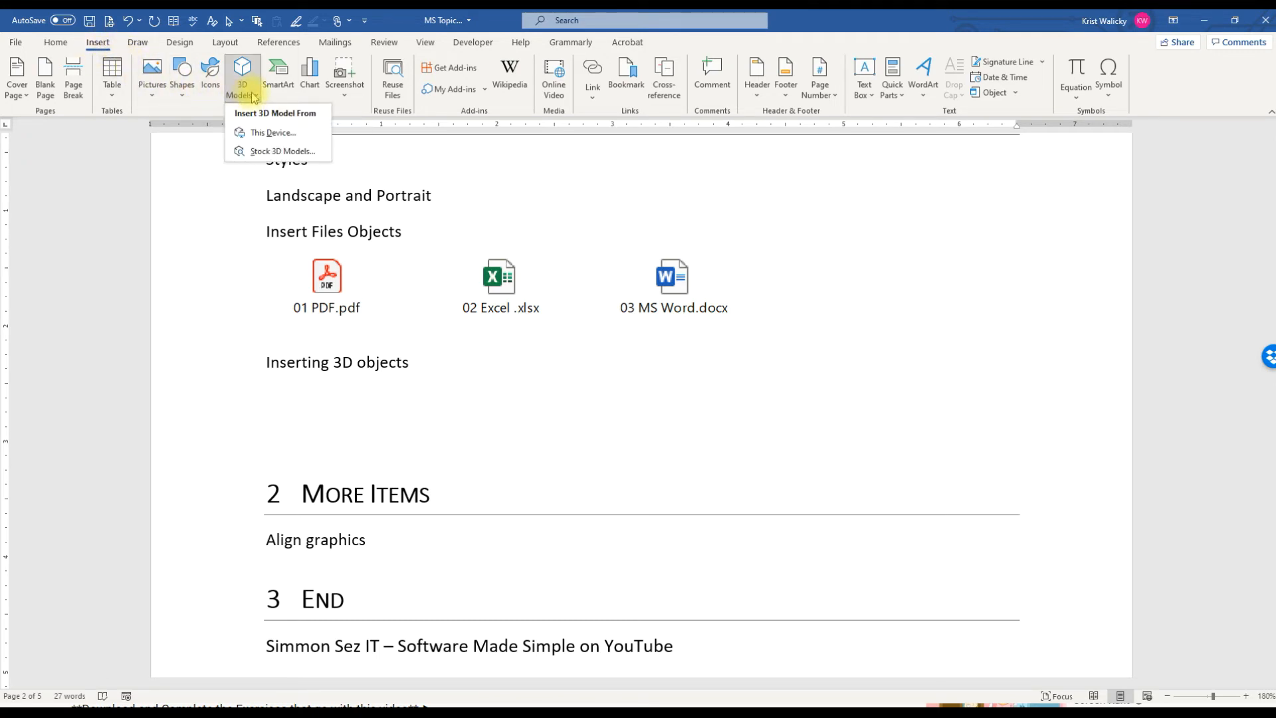
left_click(265, 154)
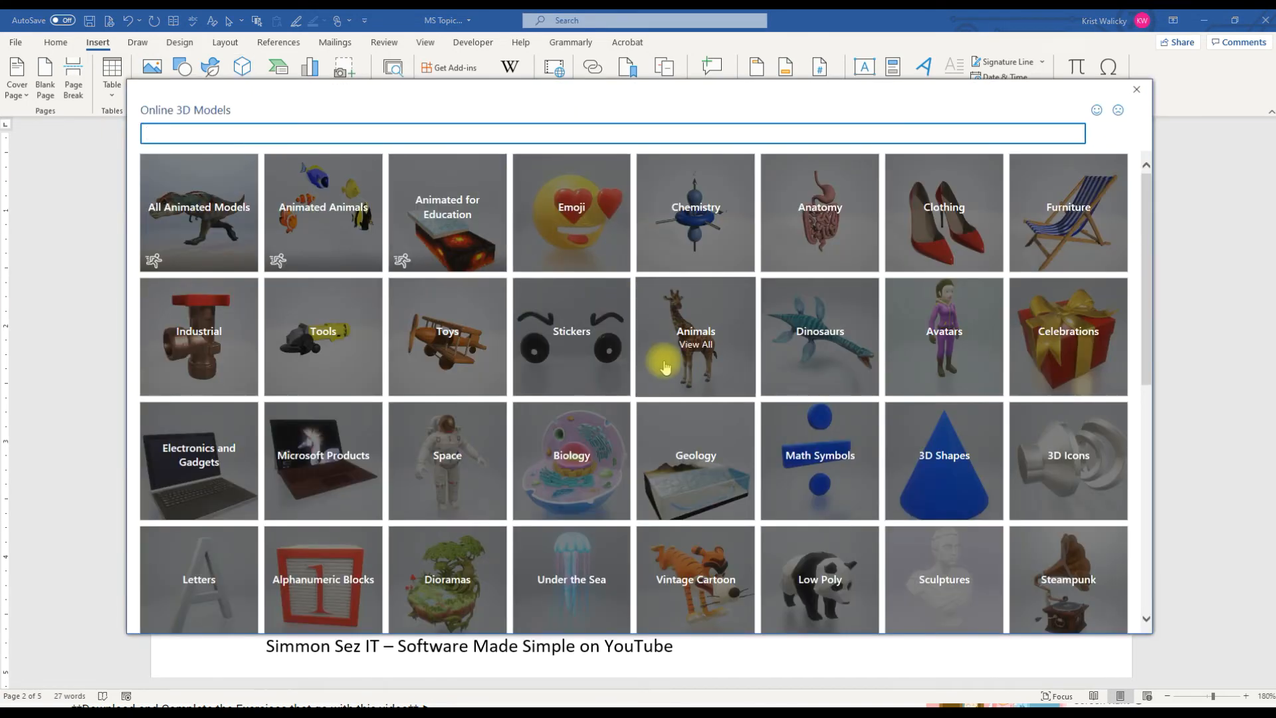
left_click(664, 368)
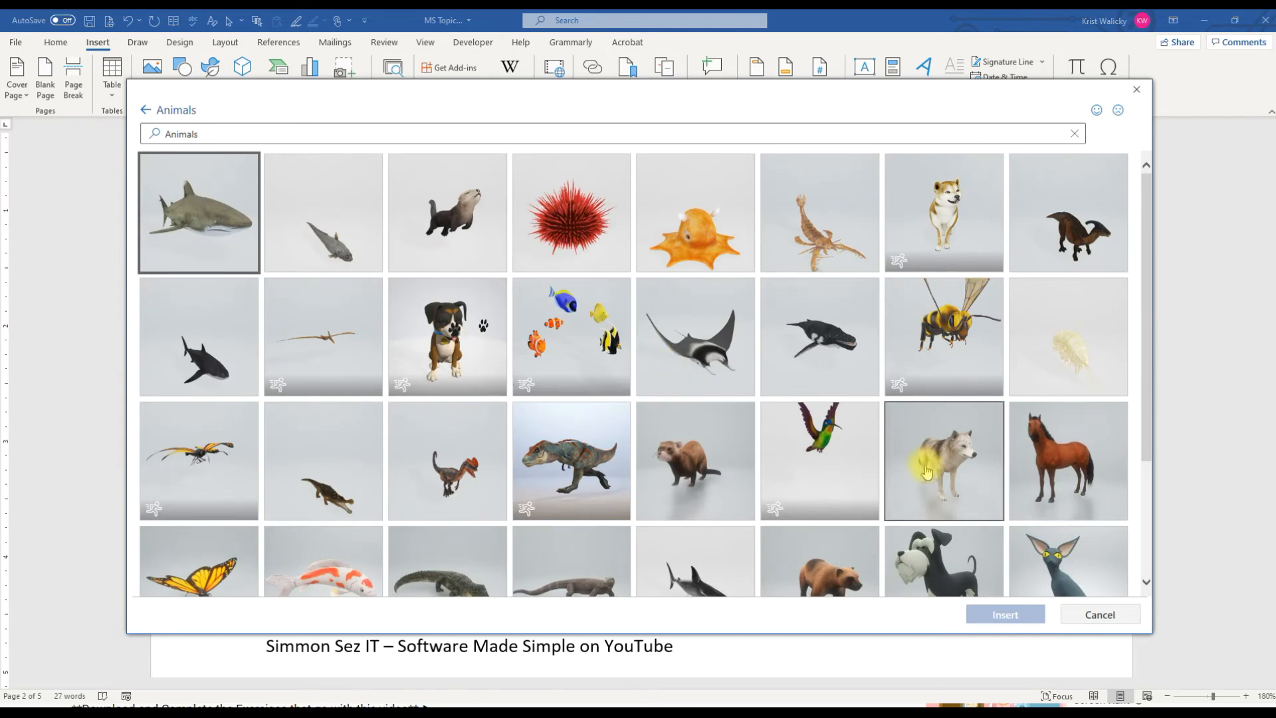
double_click(928, 471)
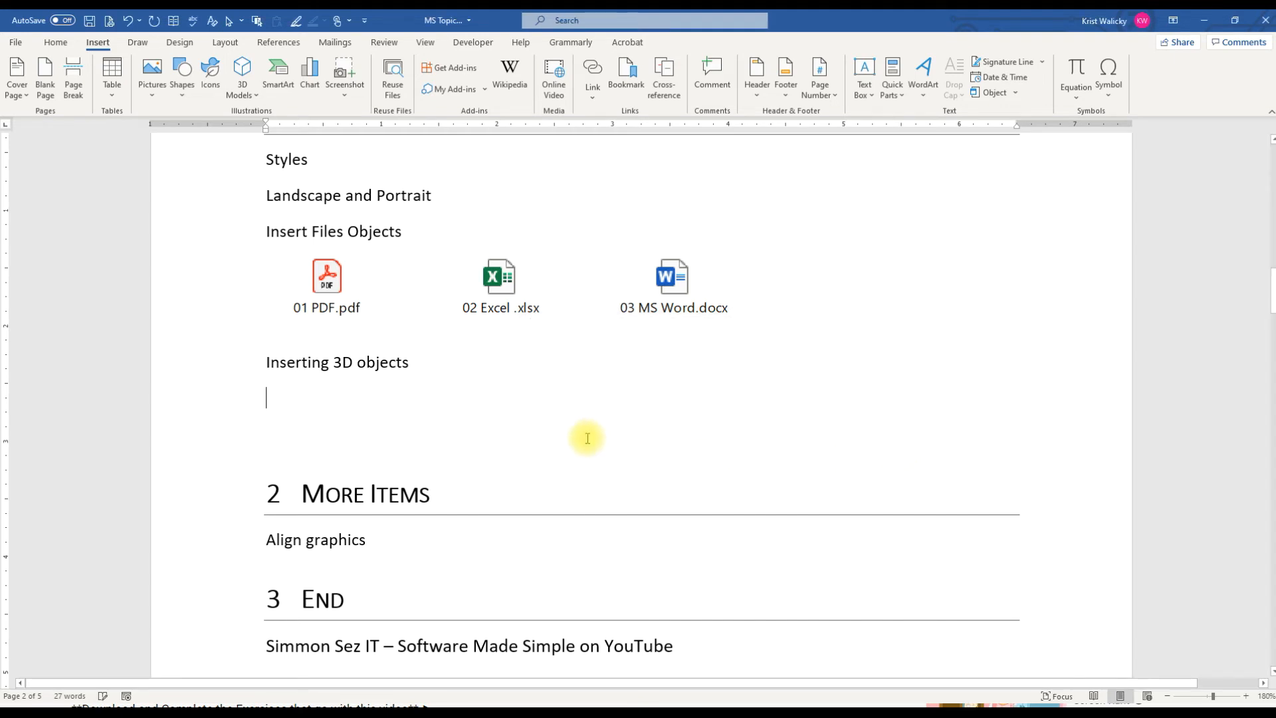
- Add five empty lines after the wolf's anchor line to move the "More Items" heading below the model
left_click(559, 427)
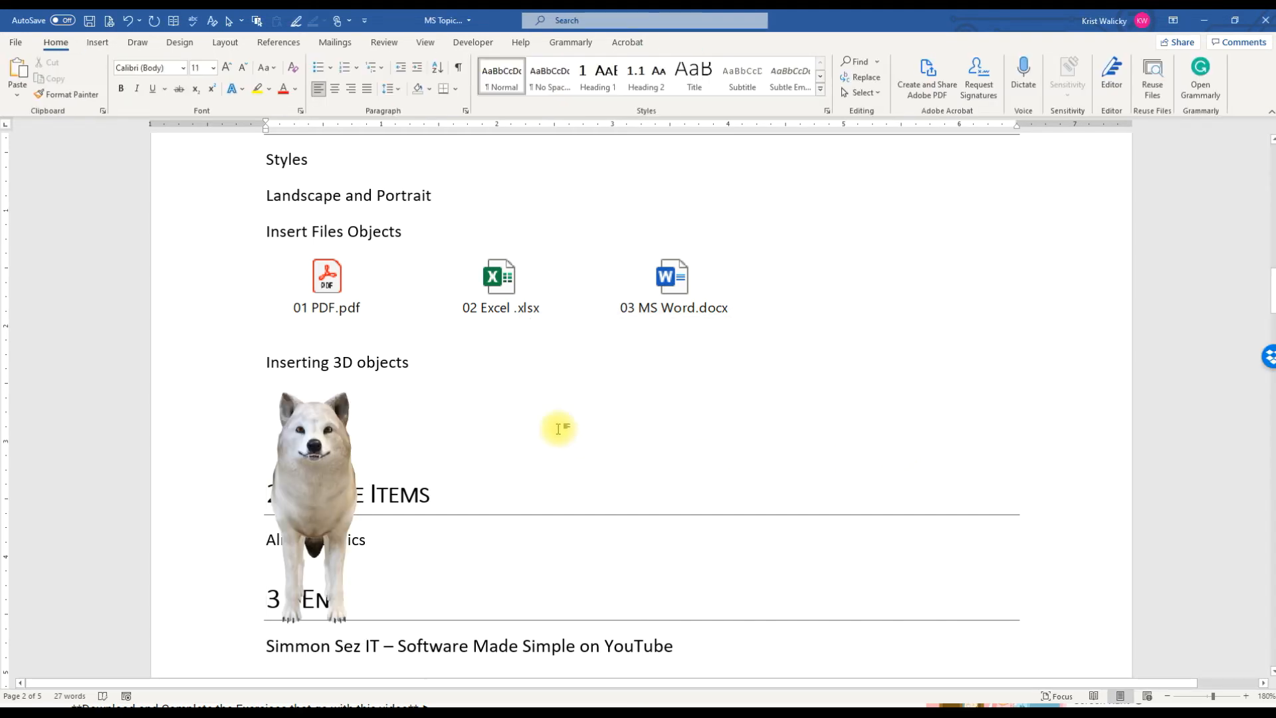
key("Return")
key("Return")
key("Return")
key("Return")
key("Return")
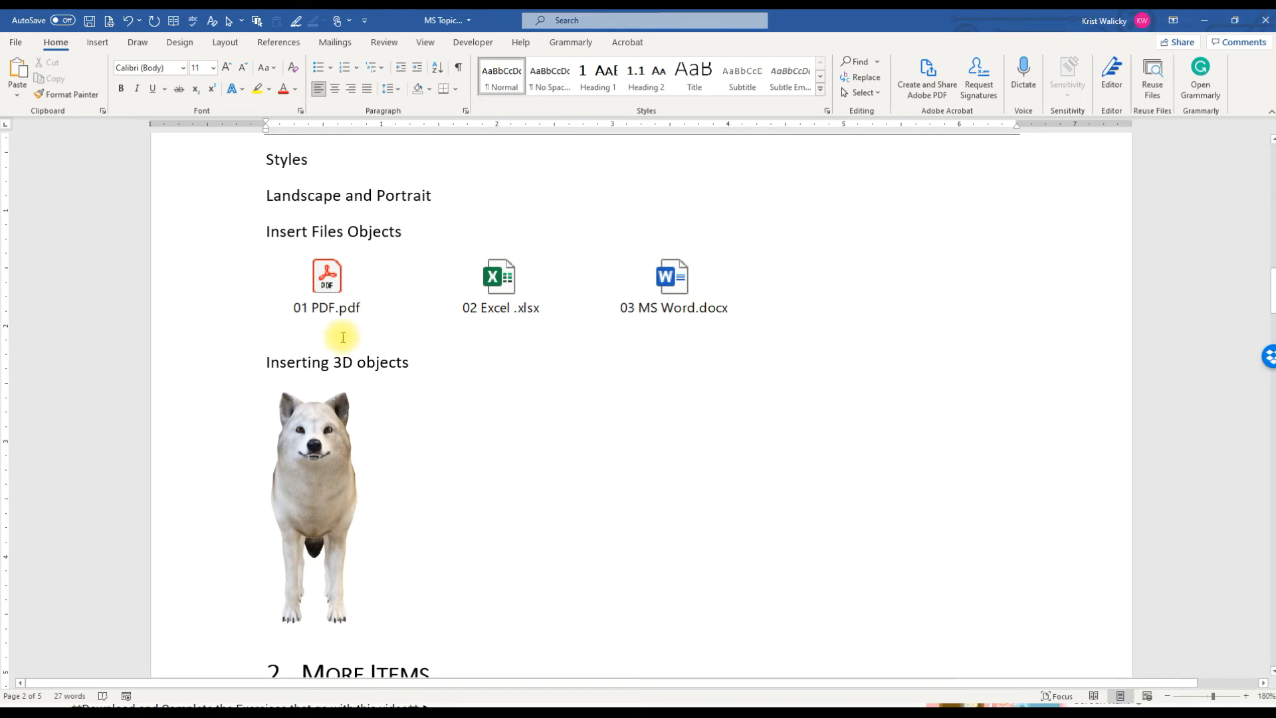
- Rotate the wolf 3D model horizontally so that it faces right
left_click(302, 463)
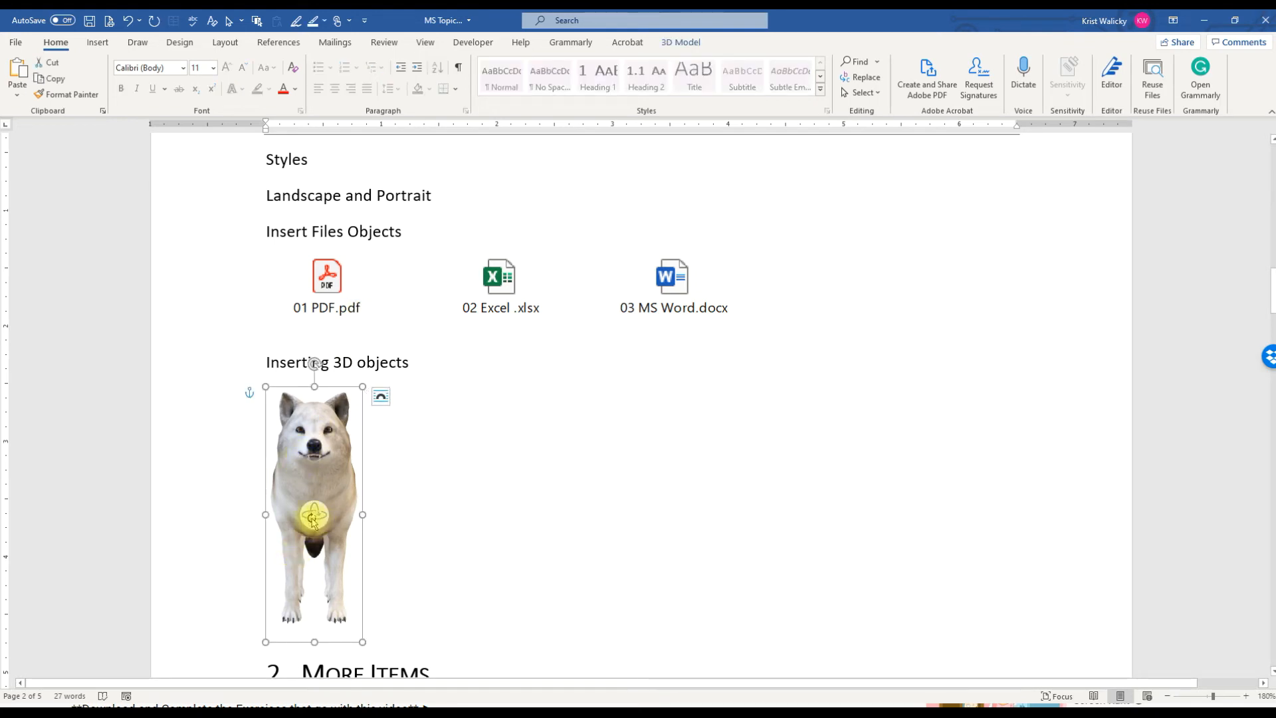
left_click_drag(313, 517, 398, 517)
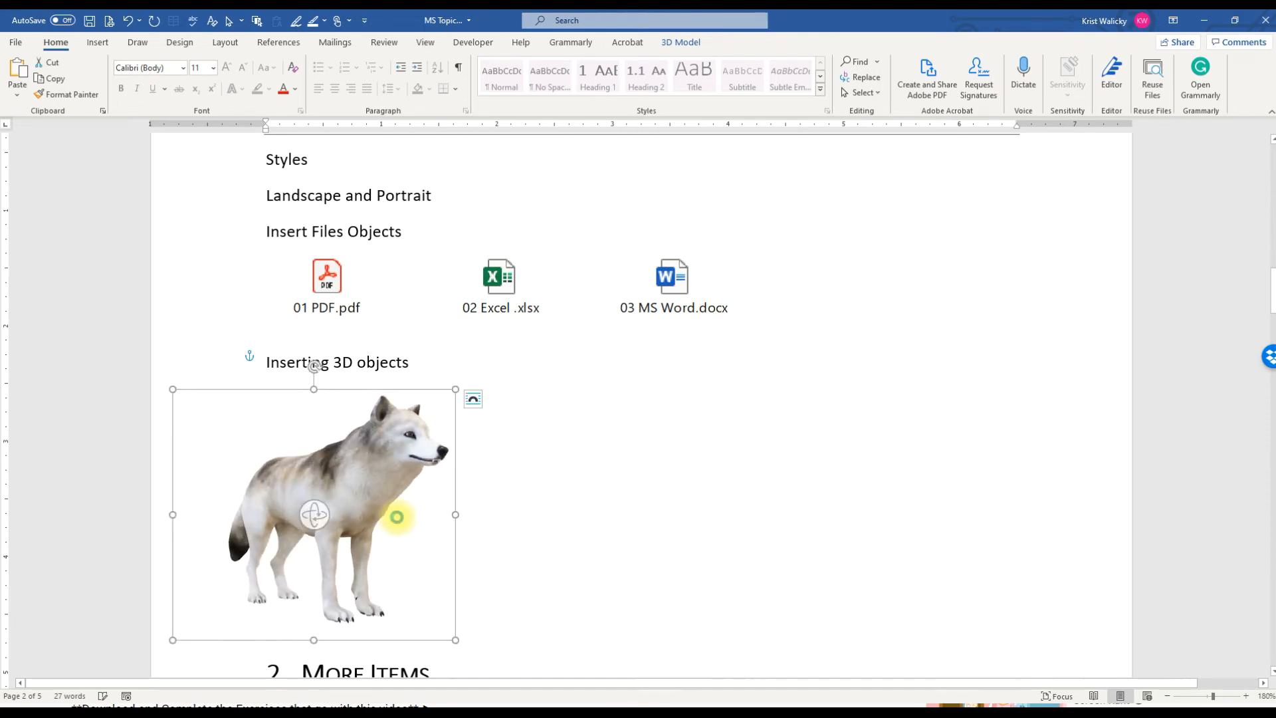
- Paste two copies of the wolf, spread them out beside the original, and turn the middle one to face the front
left_click(570, 522)
key("ctrl+v")
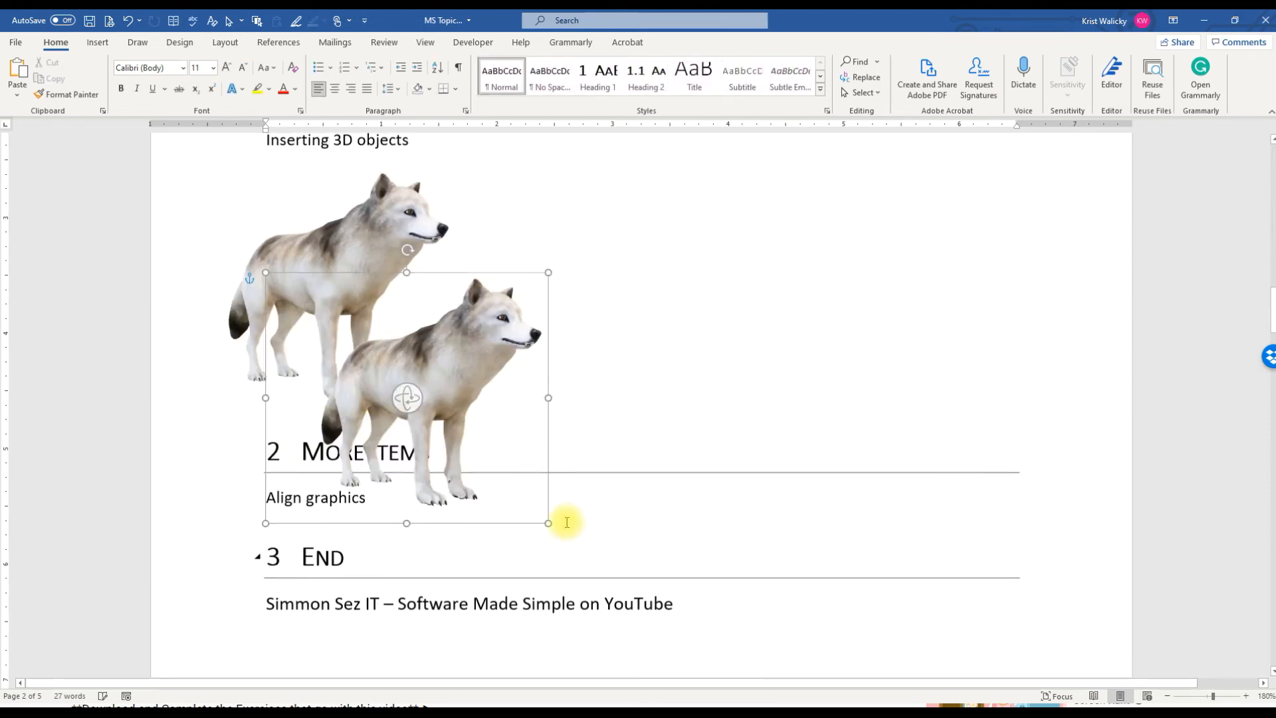
left_click_drag(532, 408, 960, 343)
left_click_drag(564, 333, 567, 294)
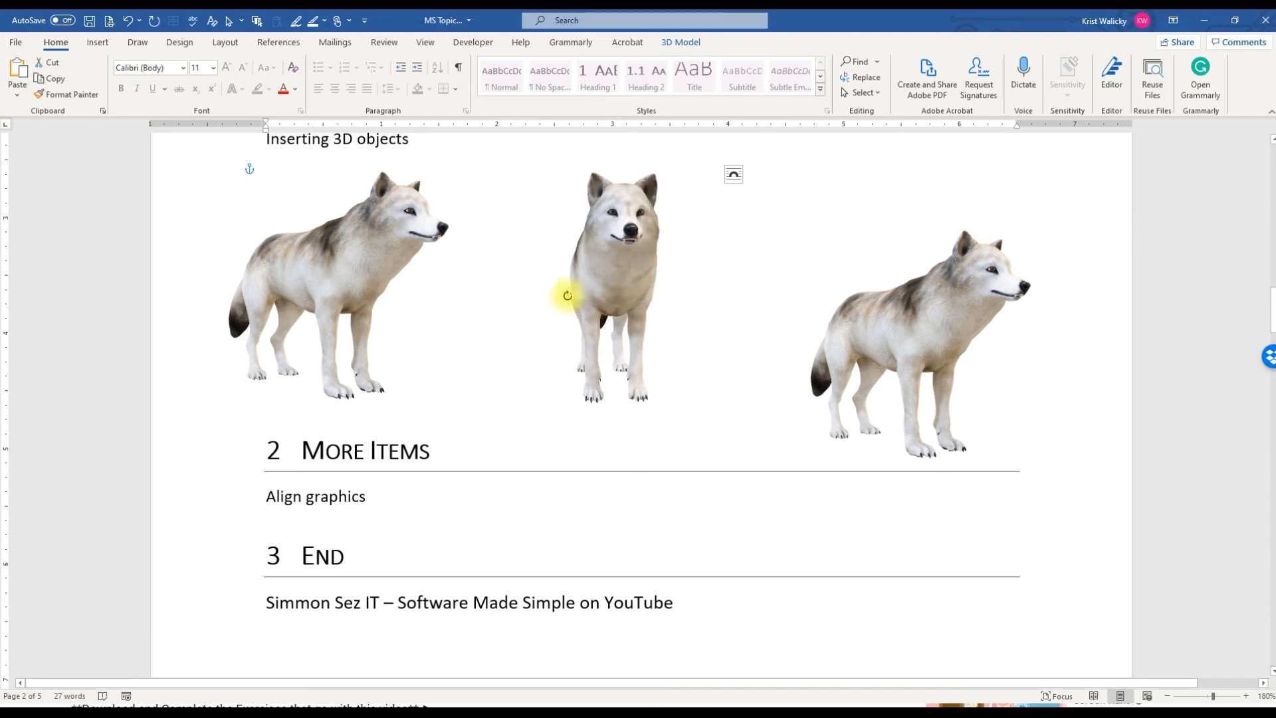
- Rotate the rightmost wolf copy so that it faces left towards the other two
left_click(908, 307)
left_click_drag(897, 337, 685, 347)
left_click_drag(856, 310, 867, 306)
- Select the middle wolf and examine the alignment options available for 3D models
left_click(618, 332)
scroll(593, 459, "up", 3)
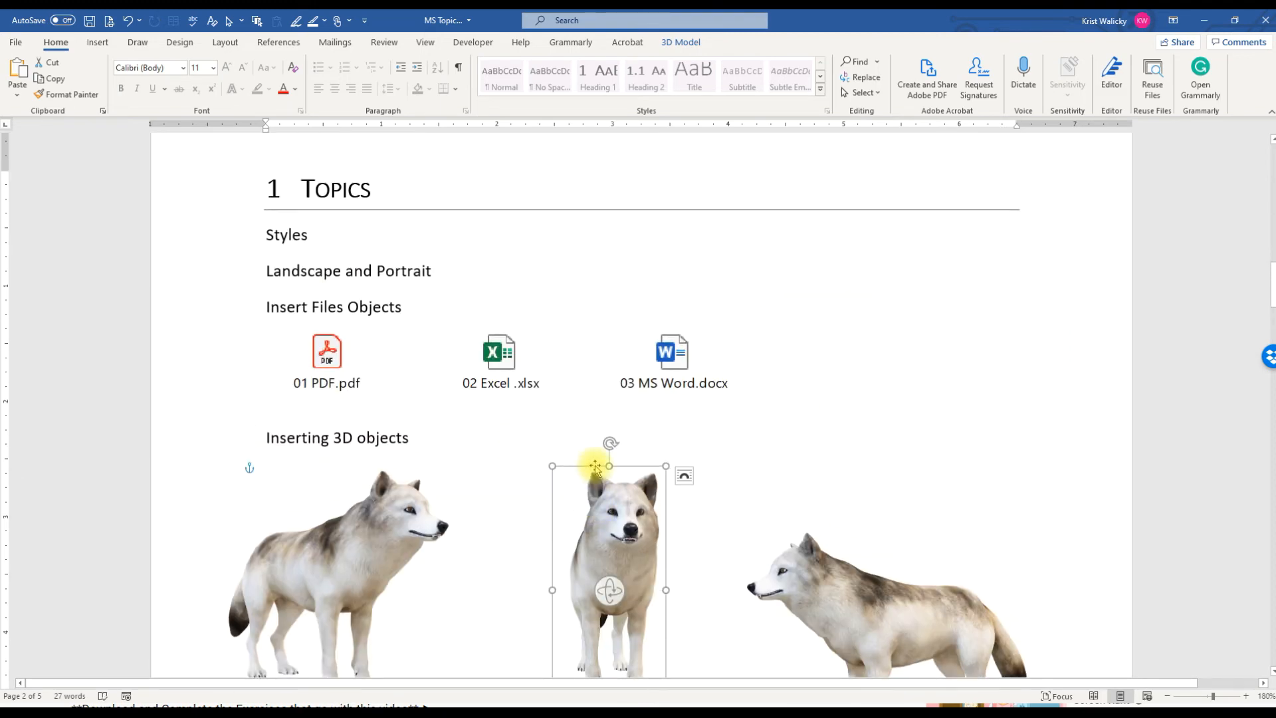
scroll(596, 466, "down", 3)
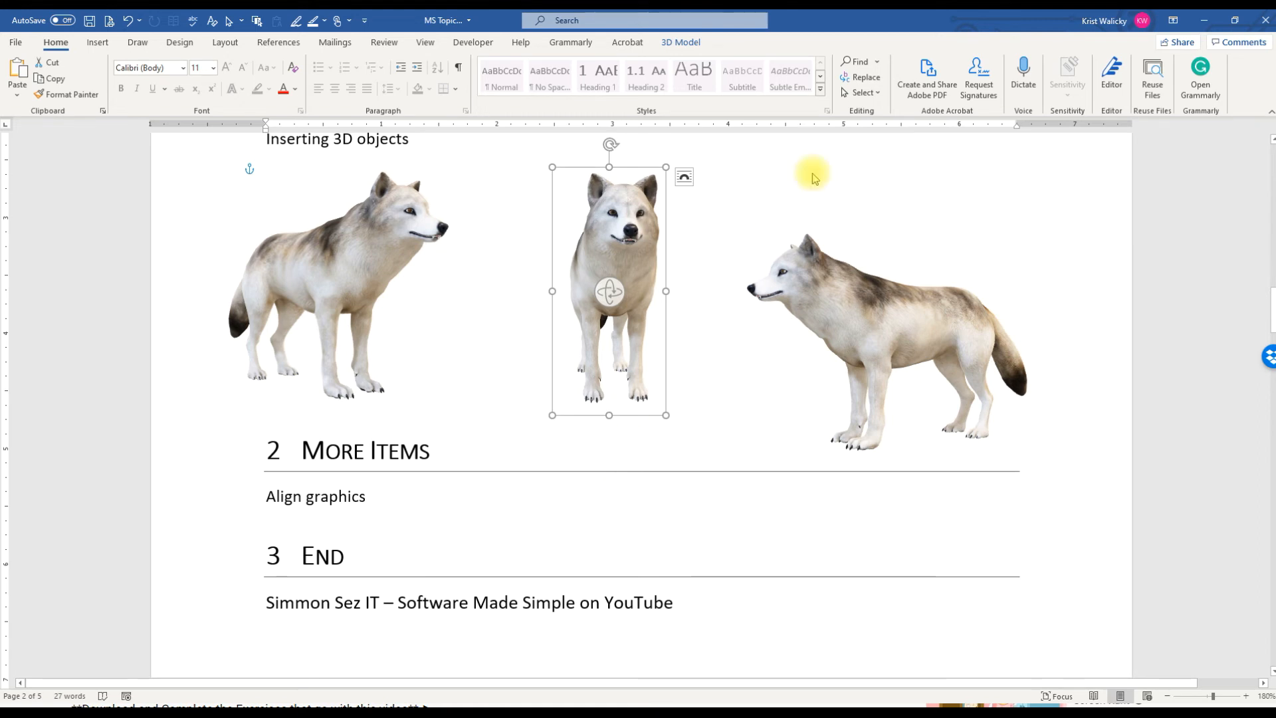
left_click(682, 44)
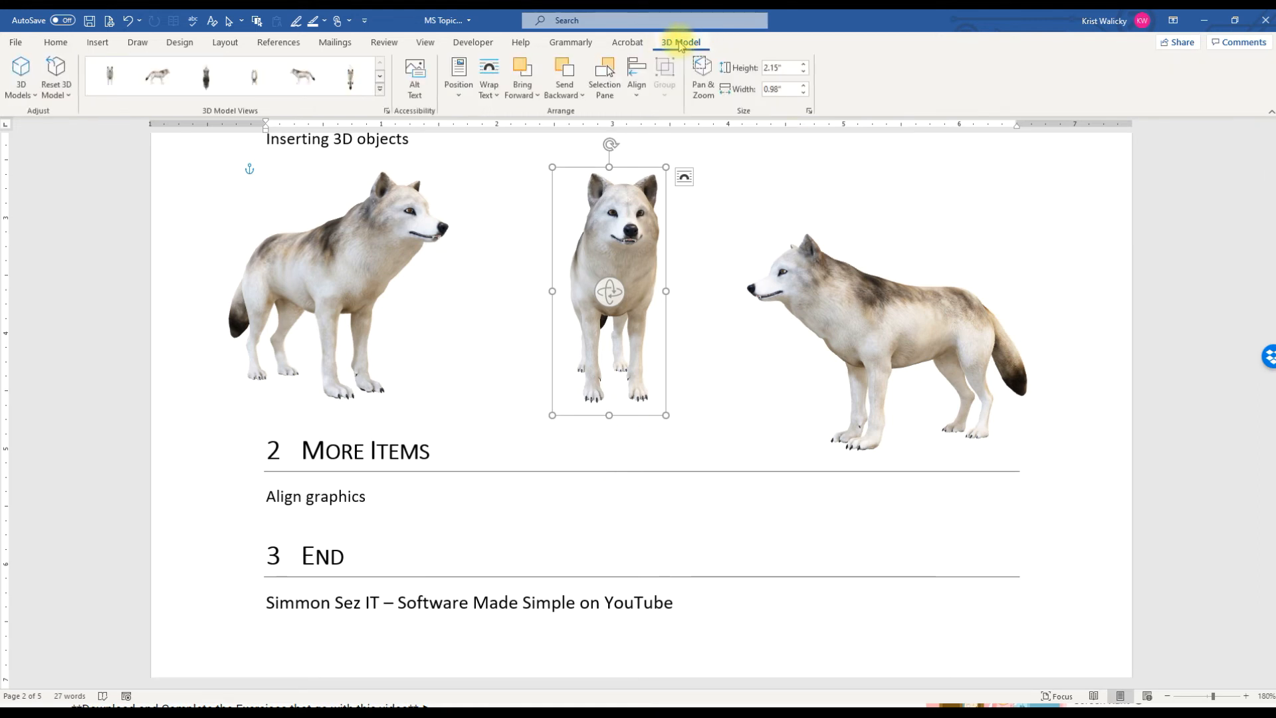
left_click(642, 100)
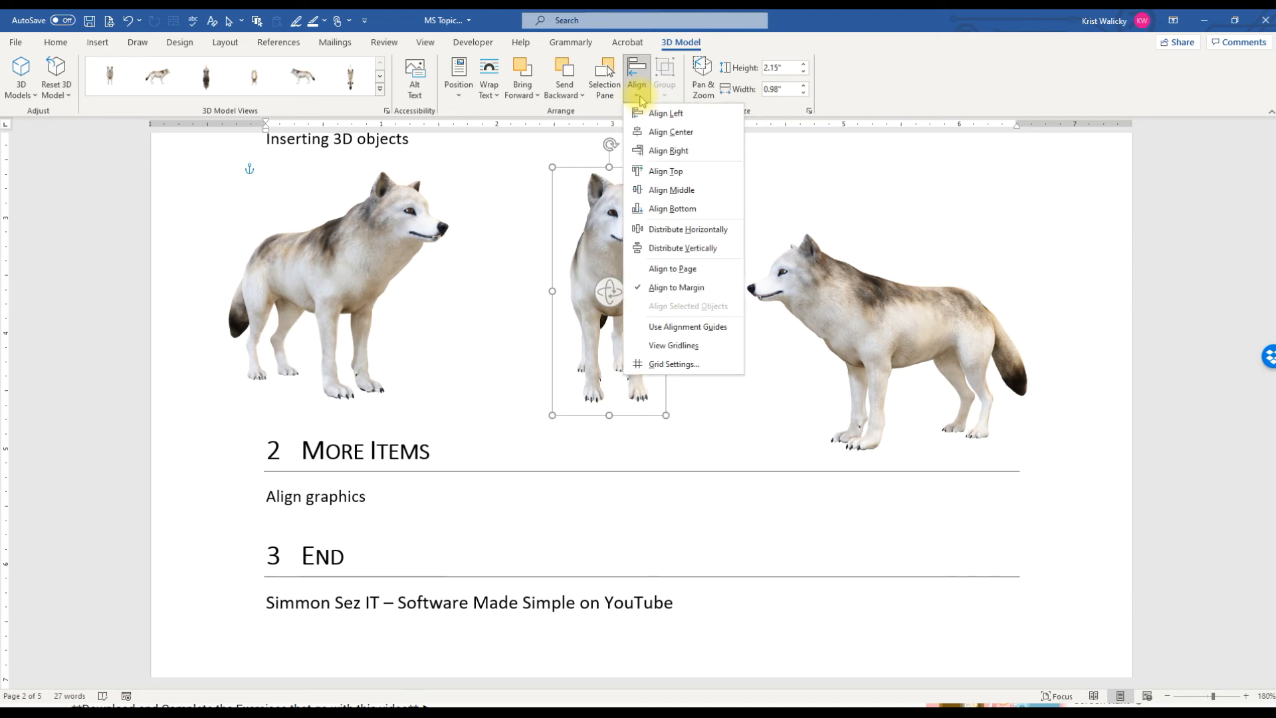
- Select all three wolf 3D models together and align their top edges
left_click(377, 243)
left_click(382, 198)
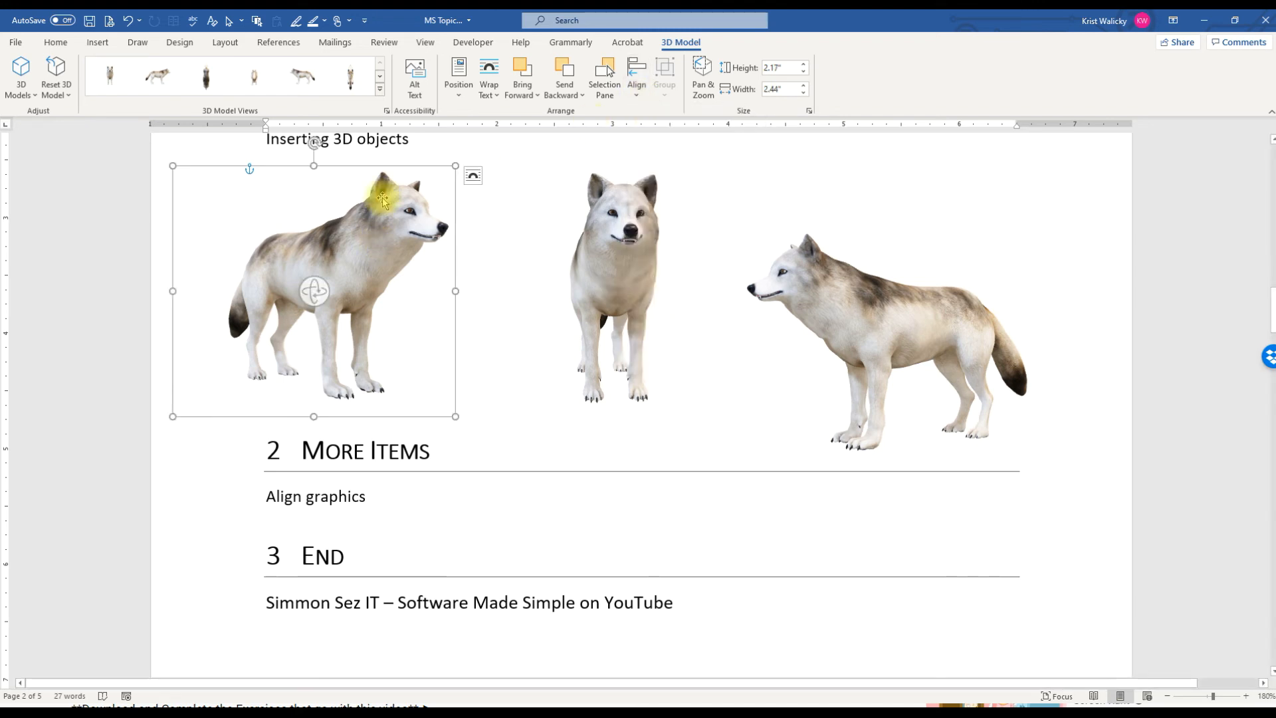
key("ctrl")
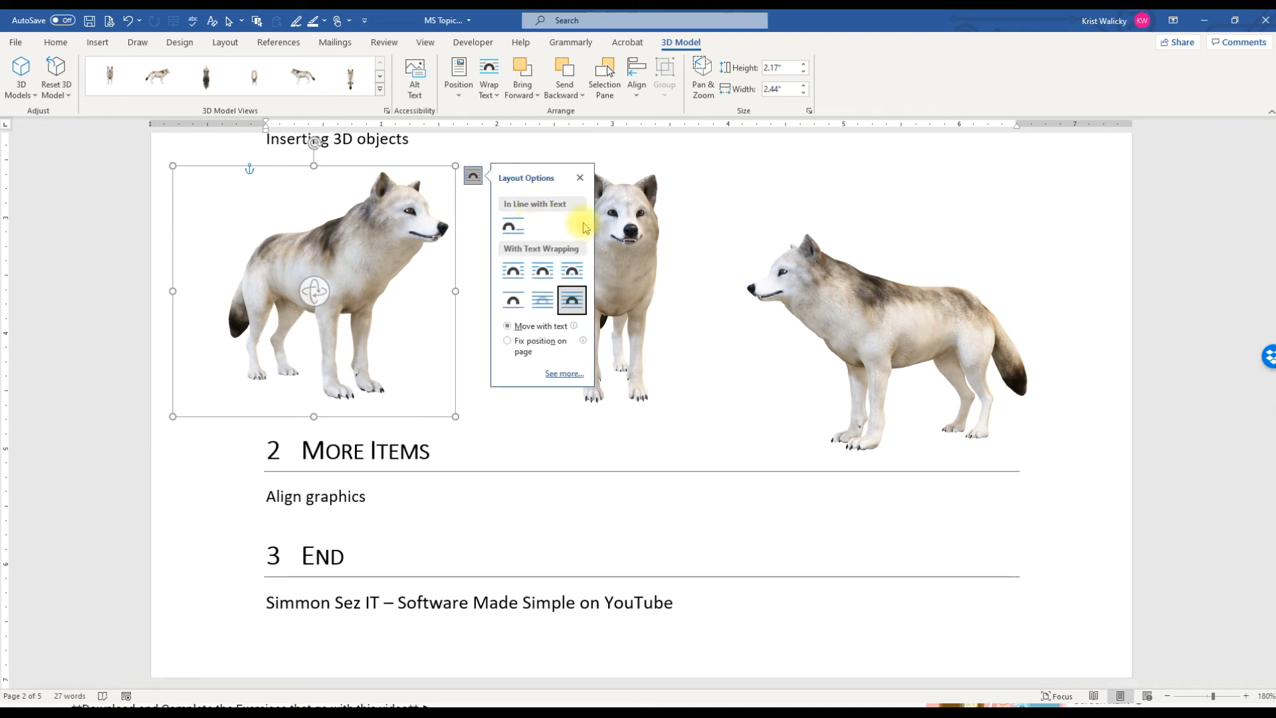
left_click(625, 213, "ctrl")
left_click(848, 290, "ctrl")
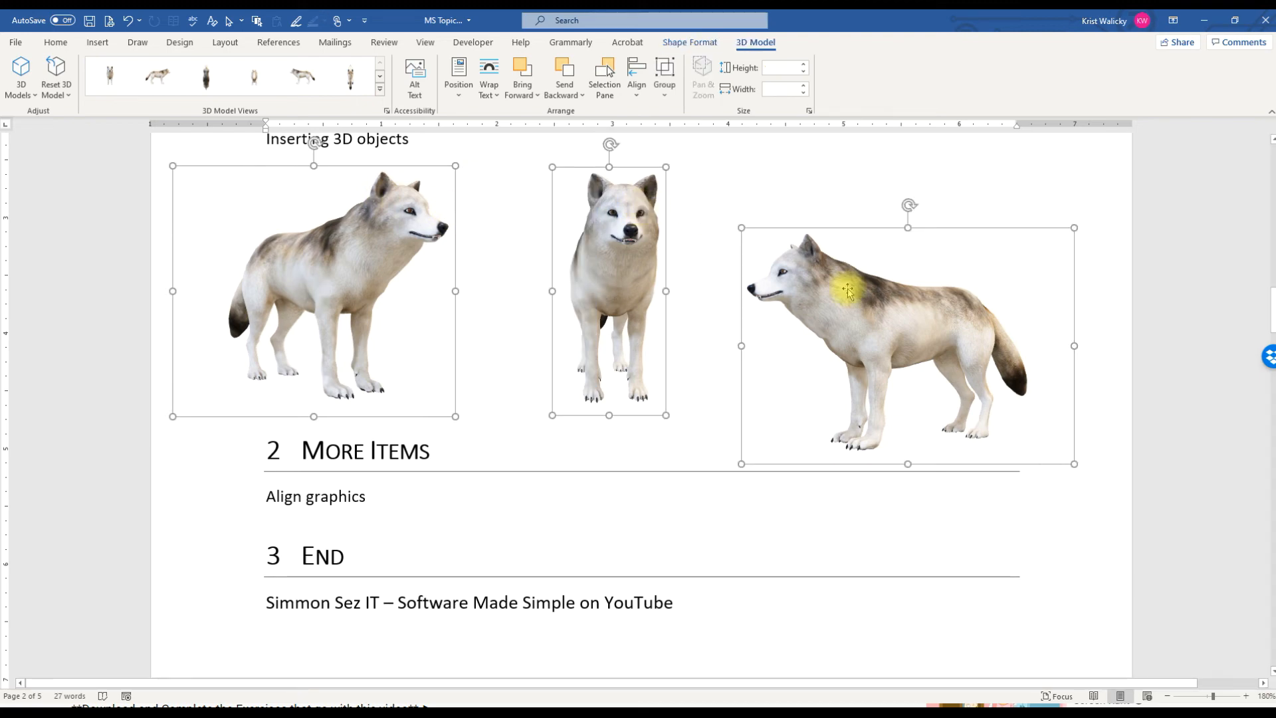
left_click(642, 97)
left_click(665, 170)
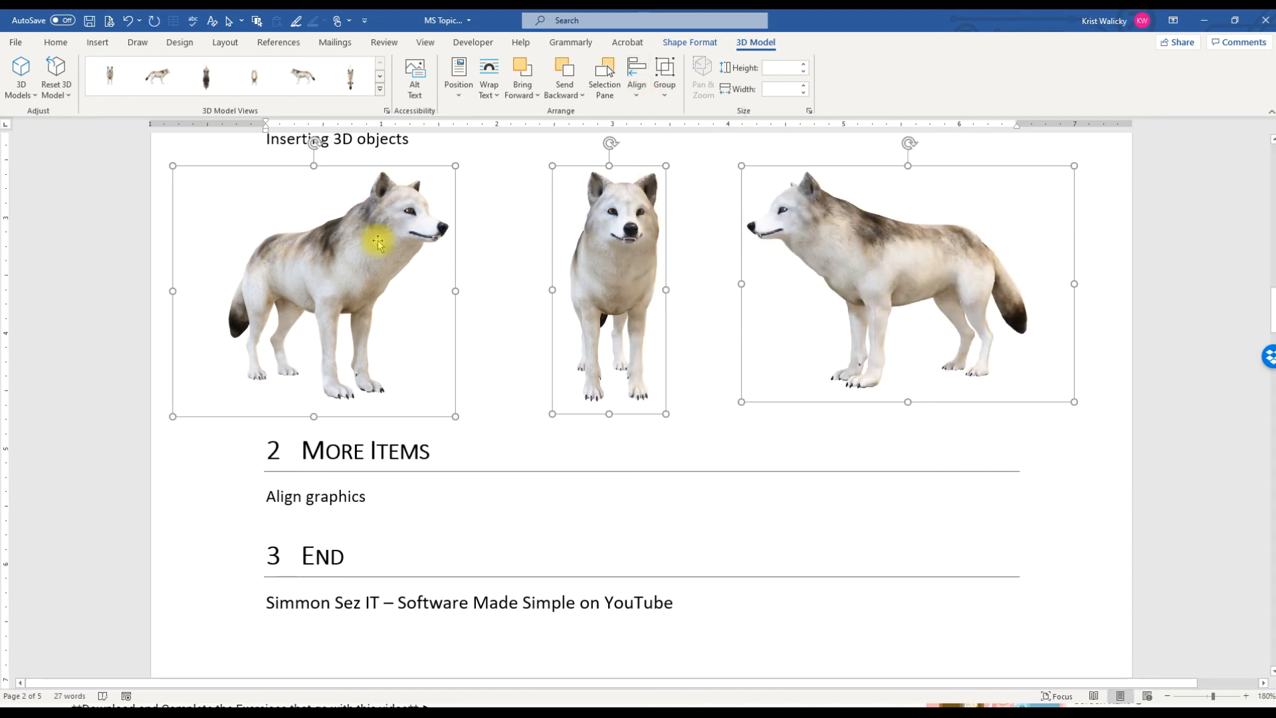
- Align the three selected wolves by their middles and deselect them
left_click(642, 97)
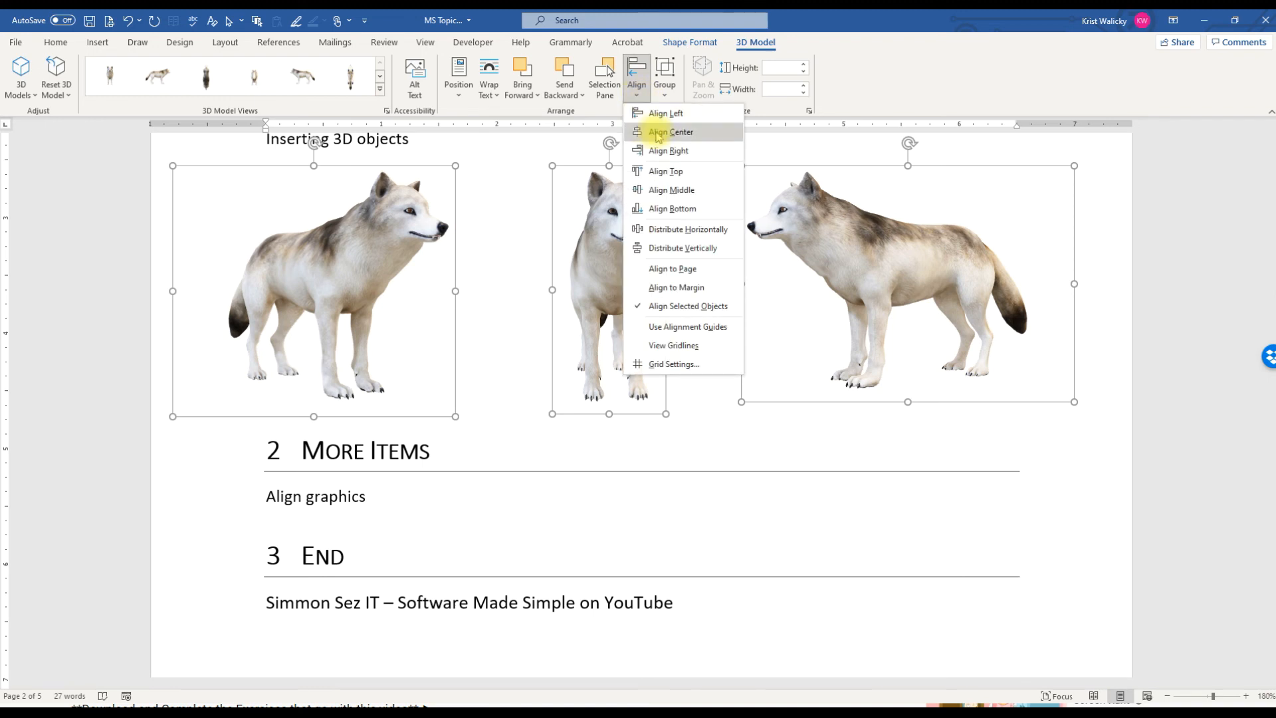
left_click(644, 190)
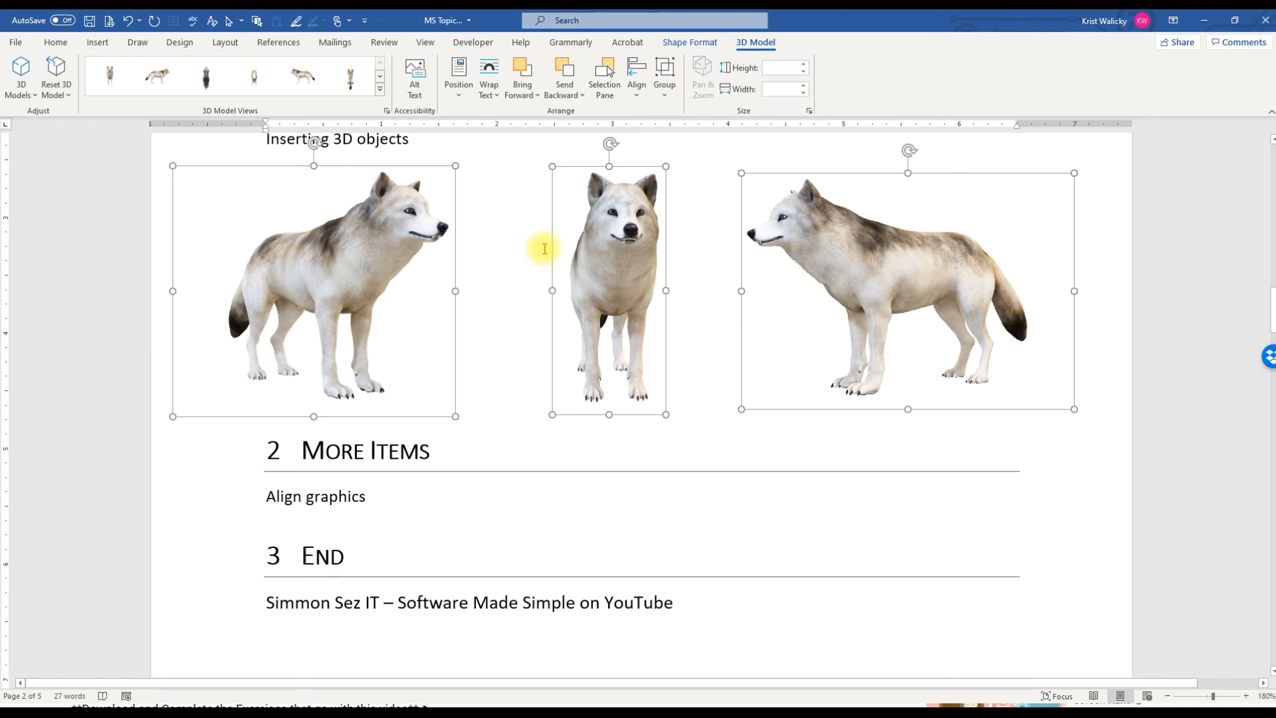
left_click(400, 455)
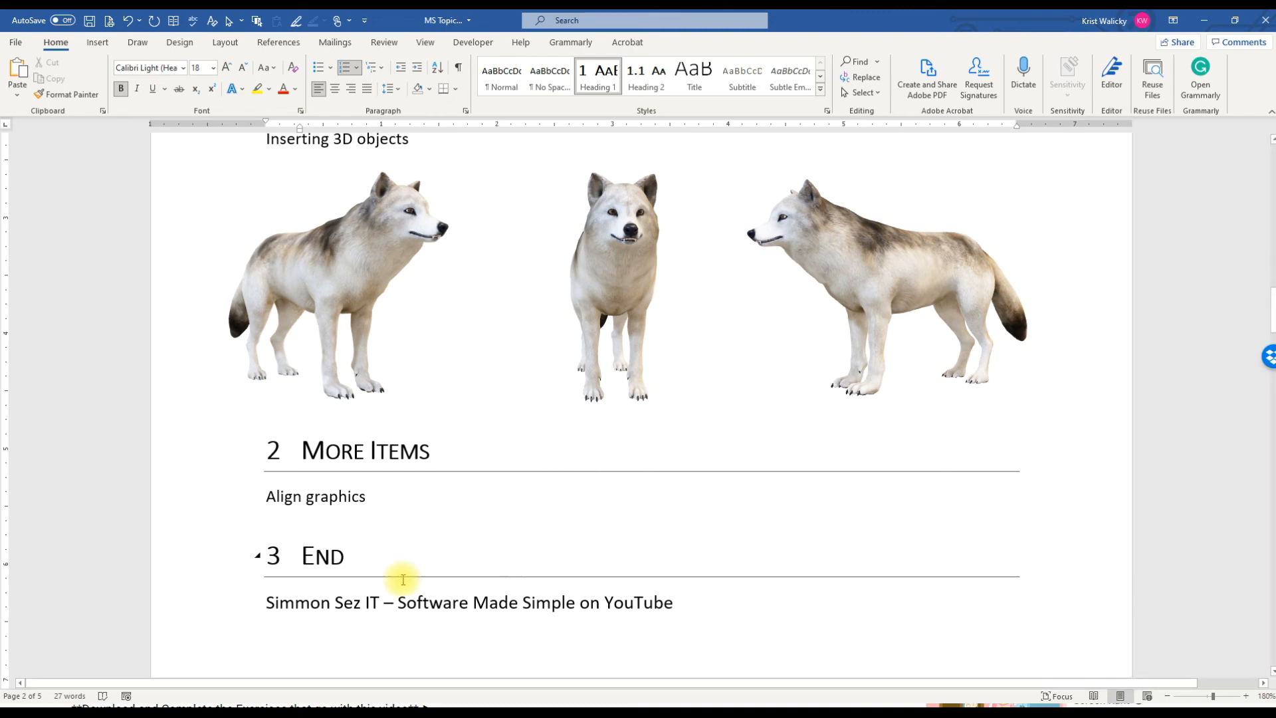
- Select the closing line under the End heading, then switch to YouTube and examine the Microsoft Word Advanced Tutorial's description and chapter list
left_click_drag(265, 604, 644, 616)
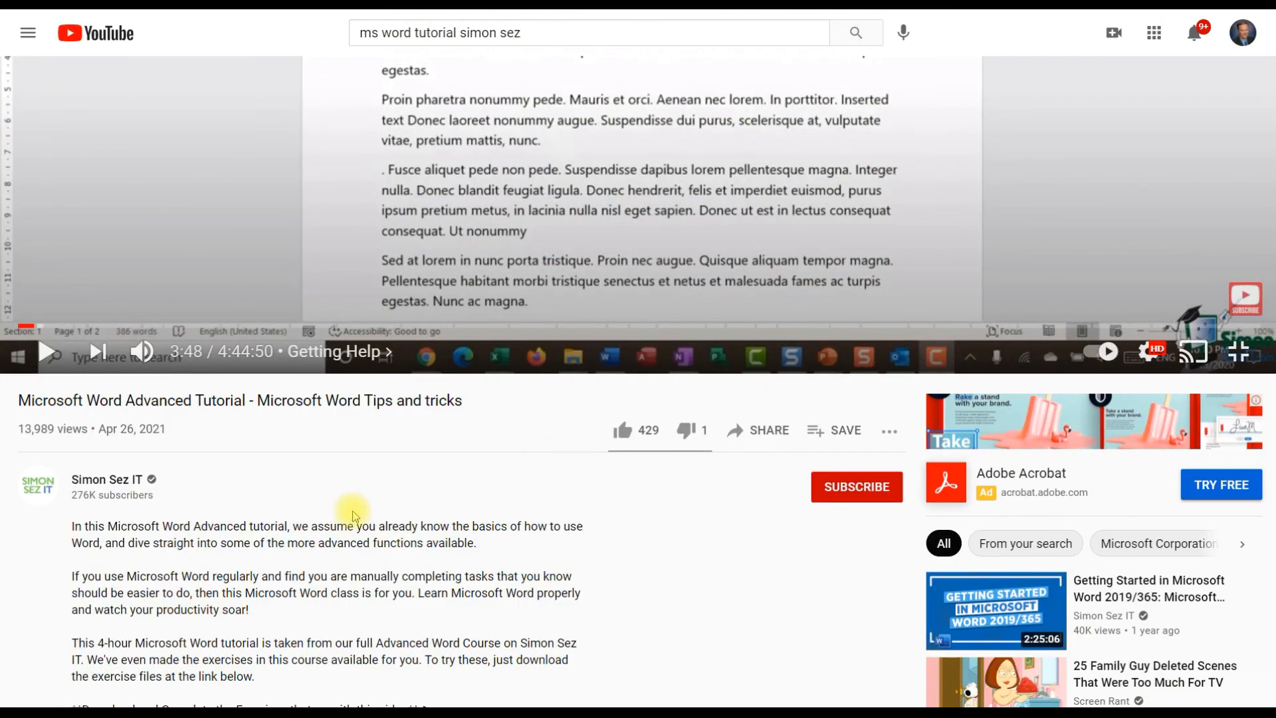
scroll(352, 516, "down", 5)
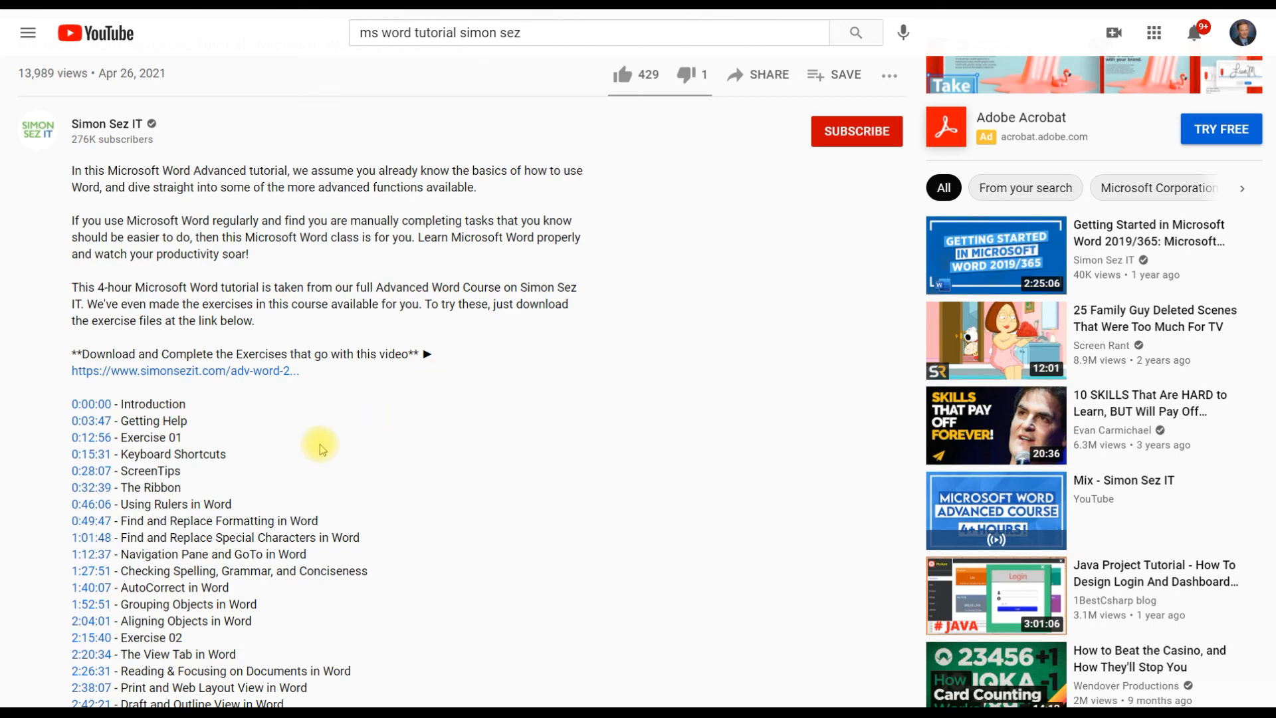
scroll(321, 444, "down", 5)
scroll(322, 440, "up", 10)
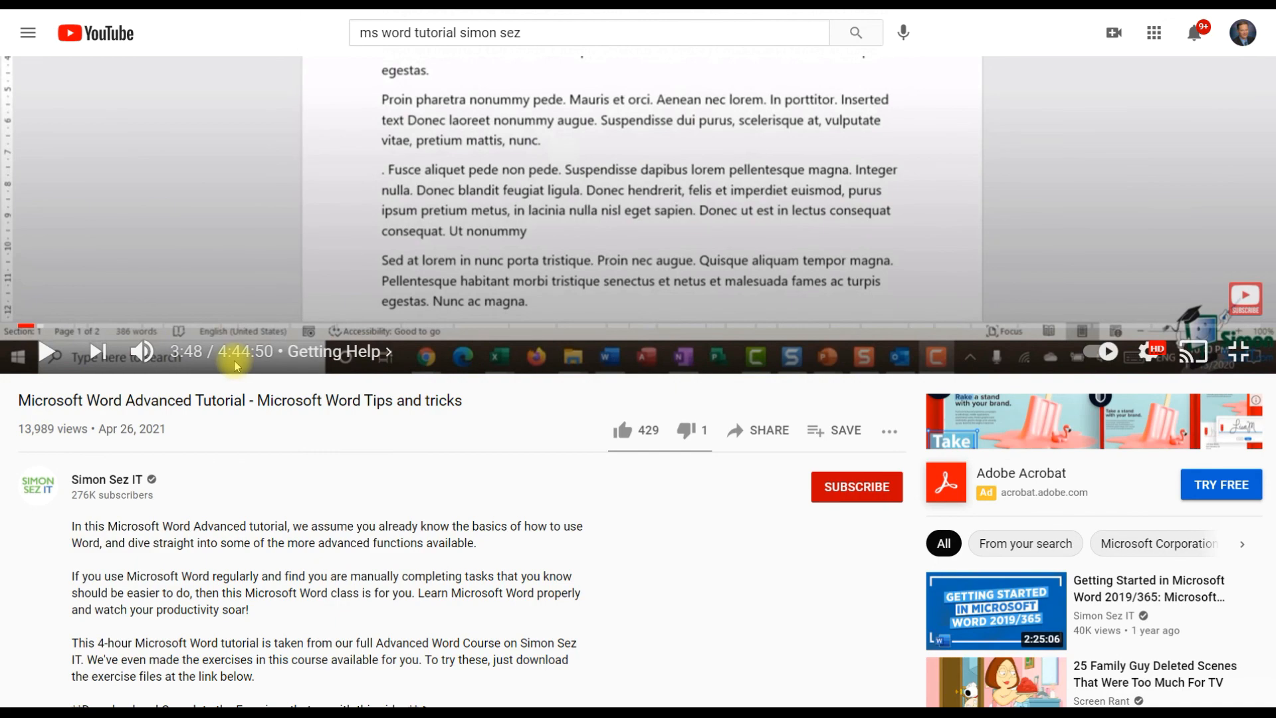
scroll(244, 538, "down", 5)
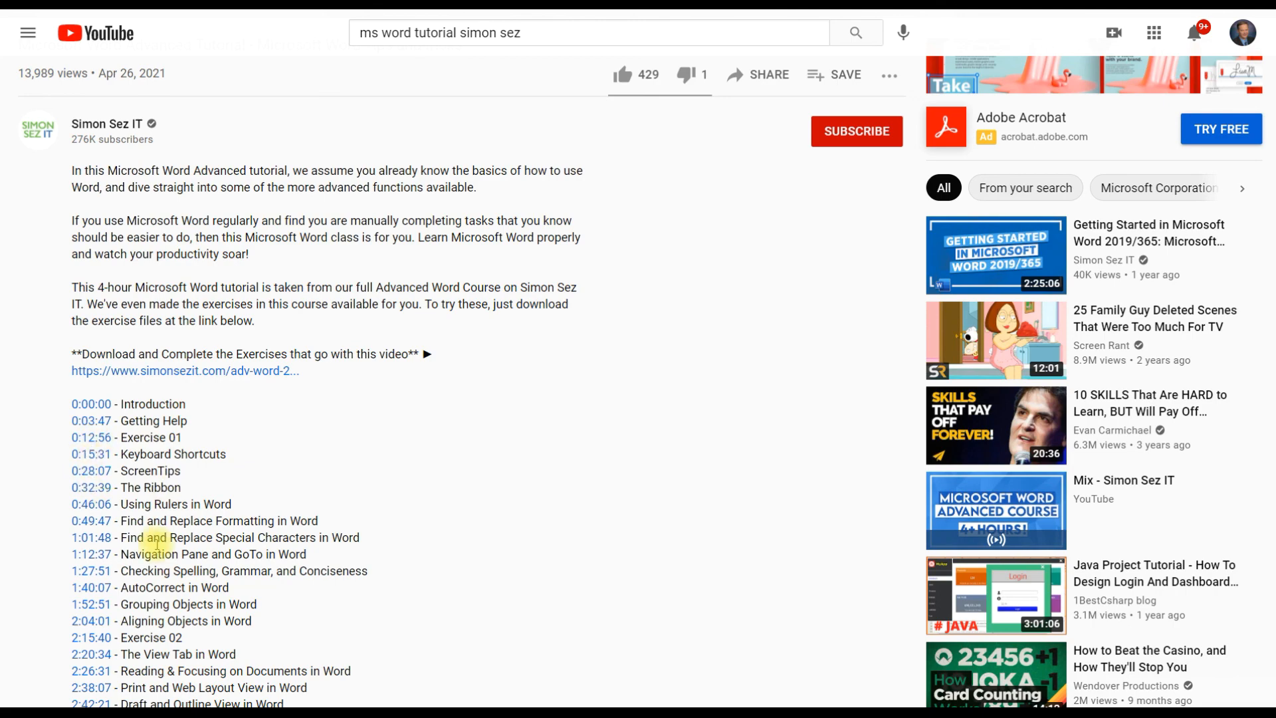
scroll(157, 541, "down", 5)
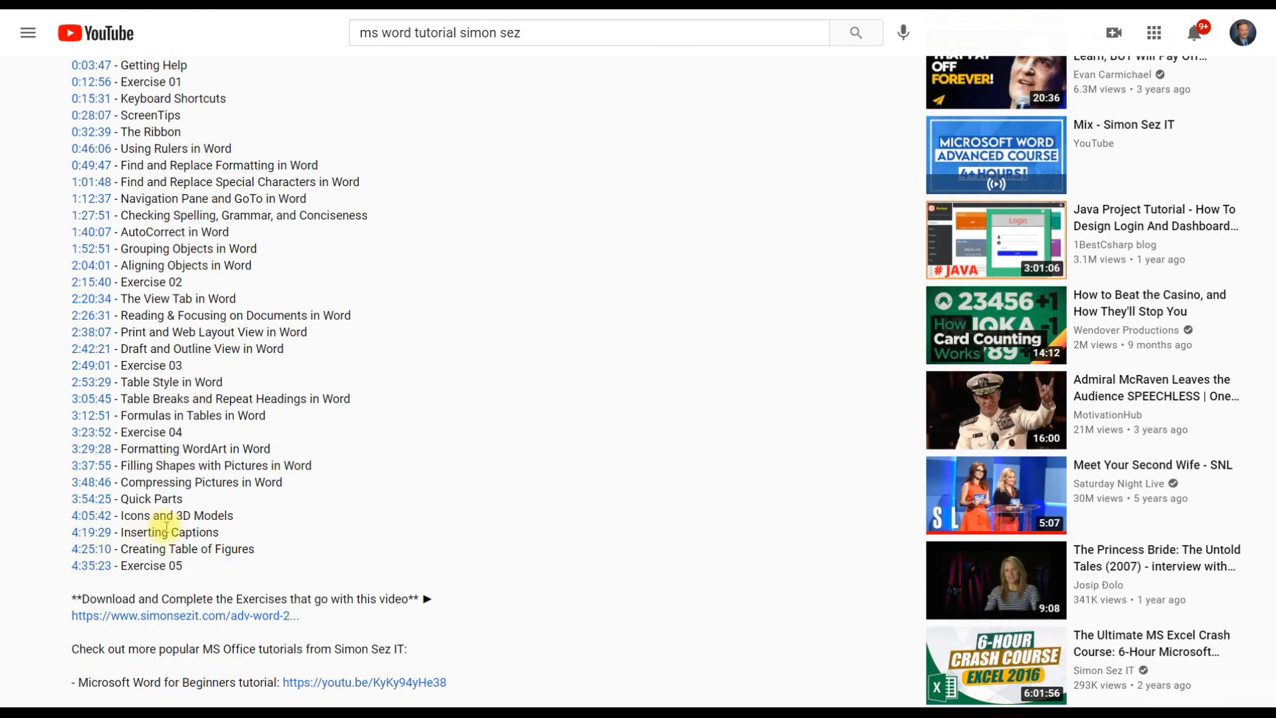
scroll(163, 531, "up", 5)
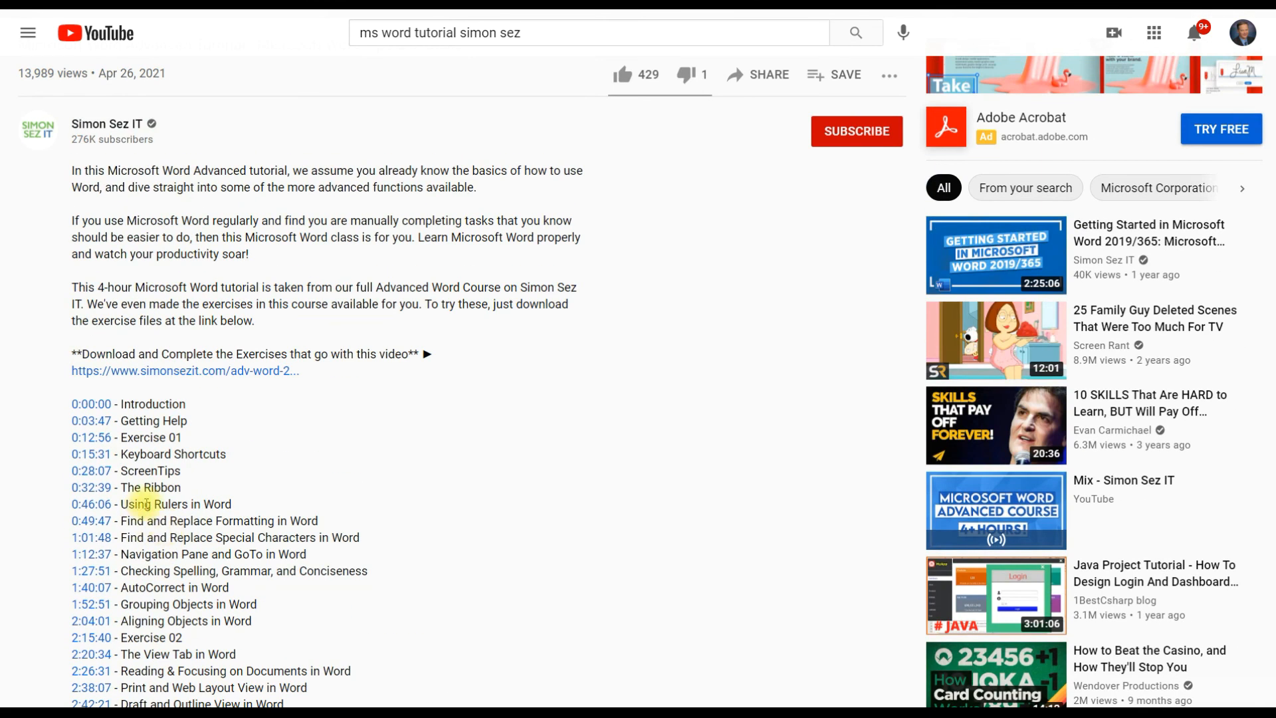